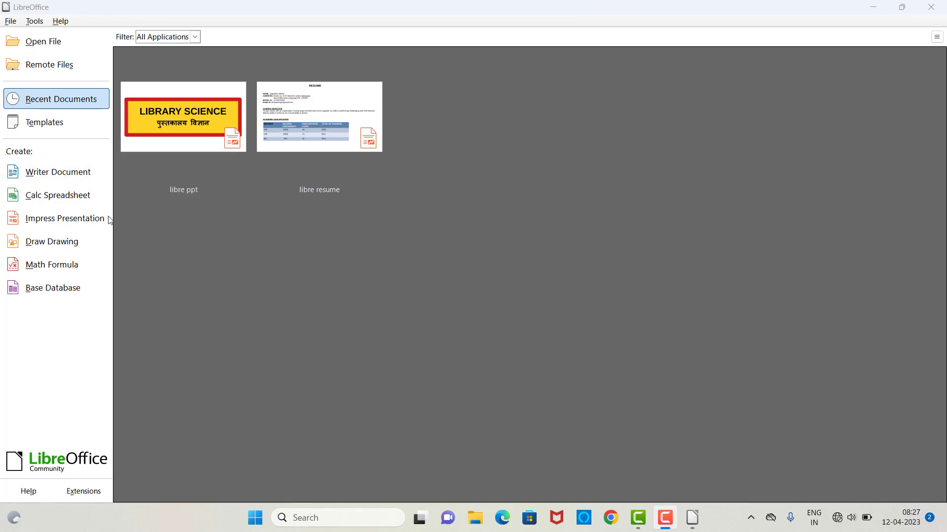
Create a new Impress presentation and dismiss the template selection without choosing a template
click(63, 223)
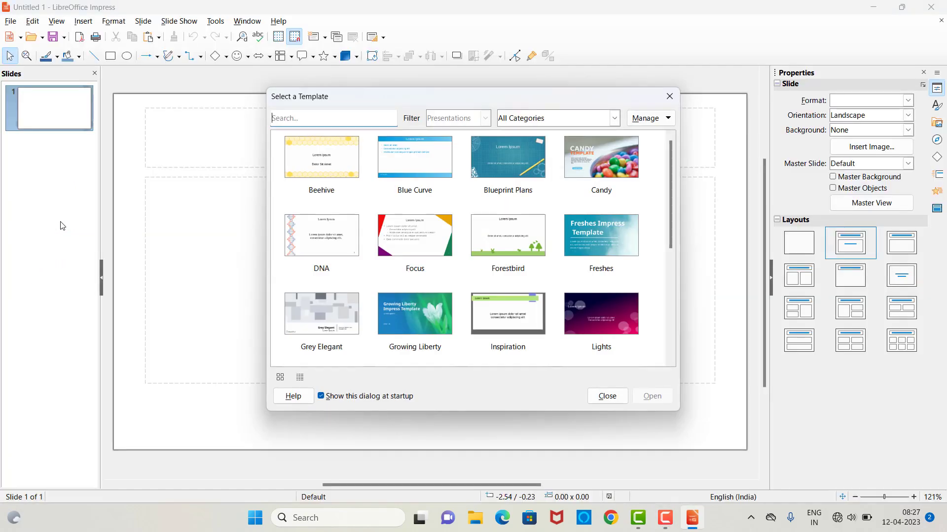
click(608, 398)
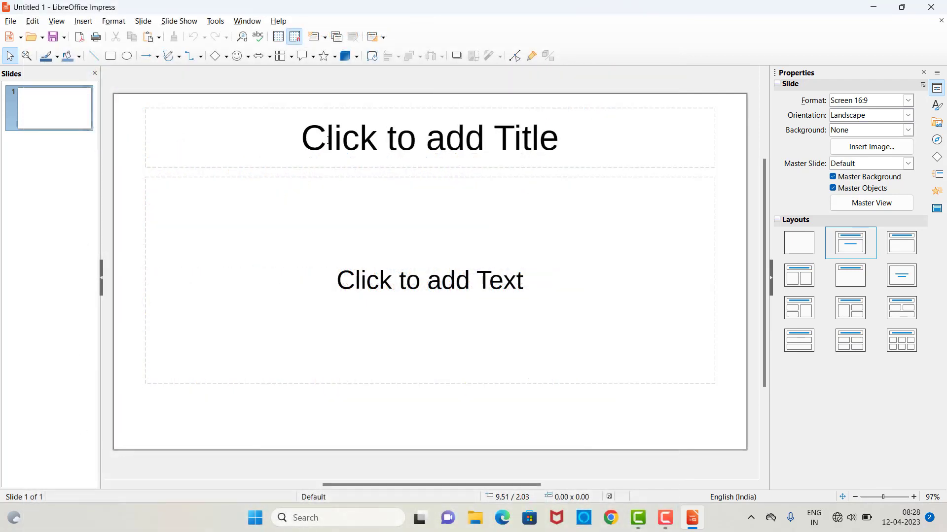
Examine the title and text placeholders together with their character, paragraph, area and line properties
click(409, 221)
click(450, 152)
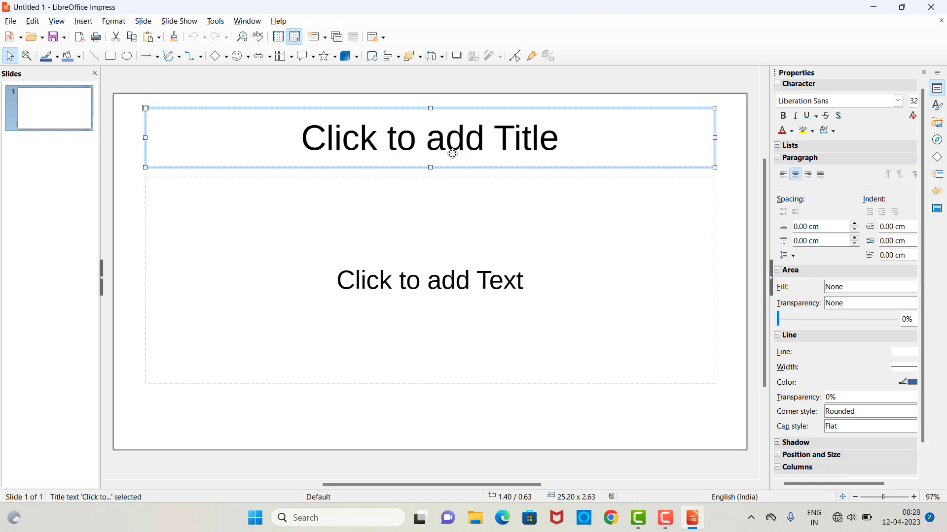
click(490, 235)
click(937, 208)
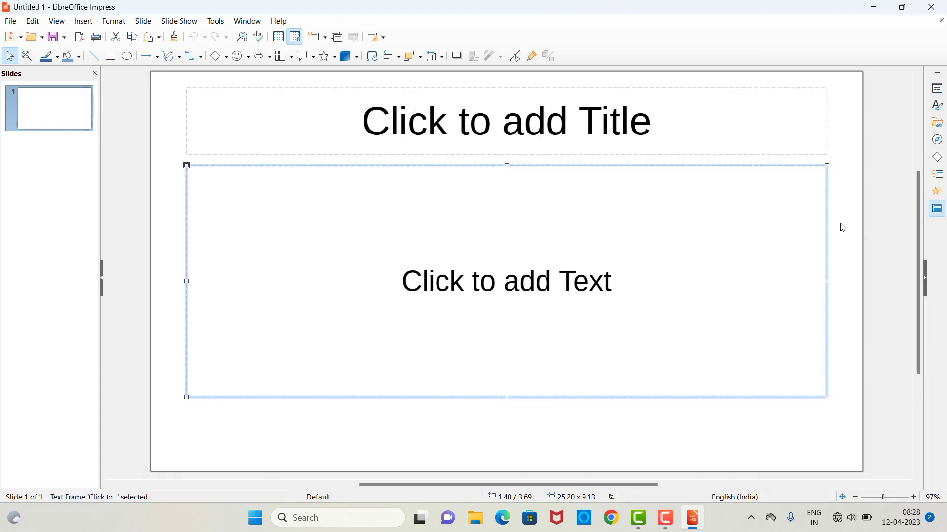
click(722, 146)
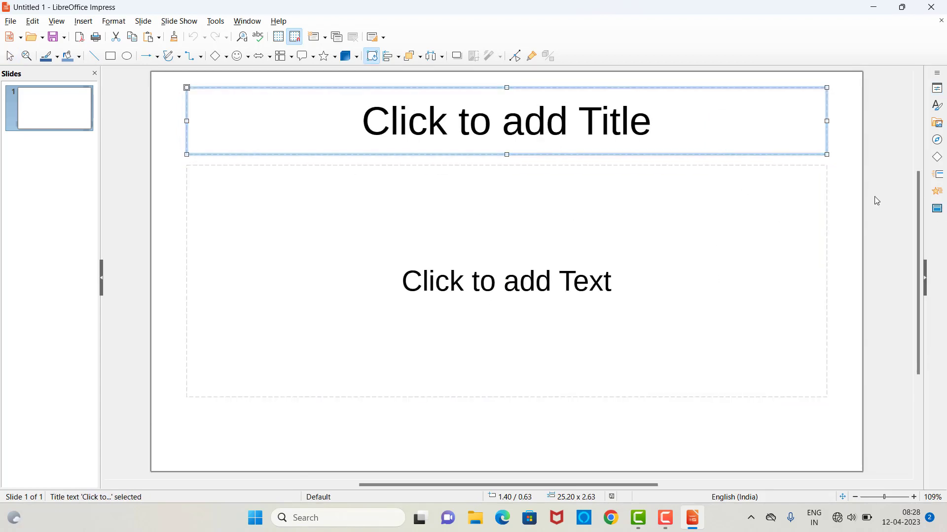
click(937, 88)
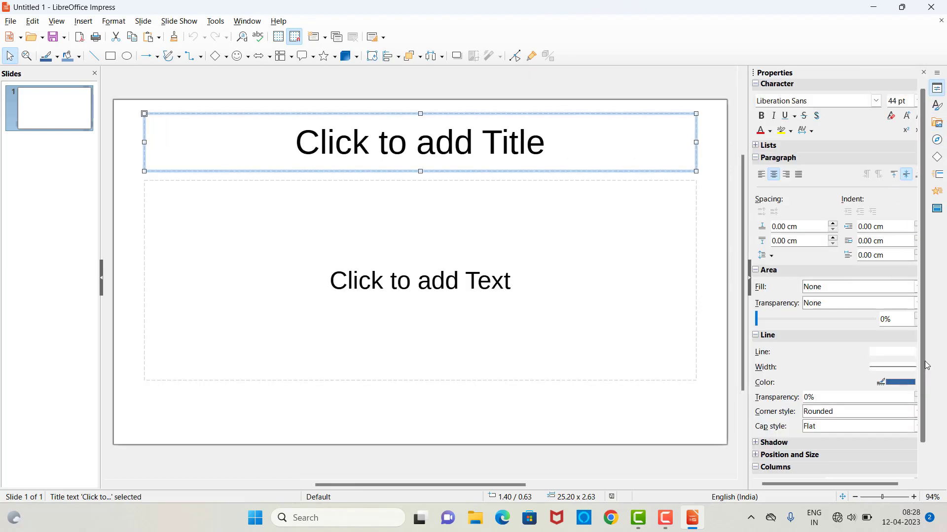
drag(923, 367, 935, 463)
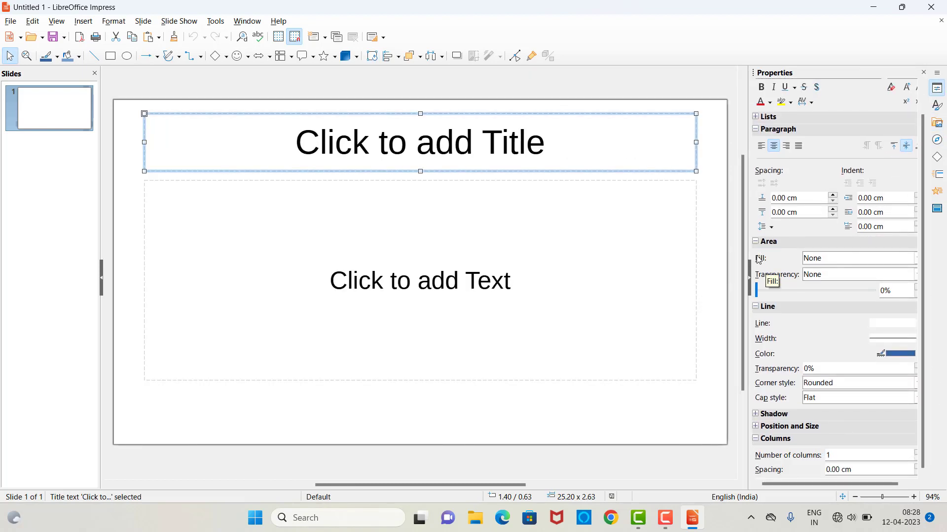
click(756, 130)
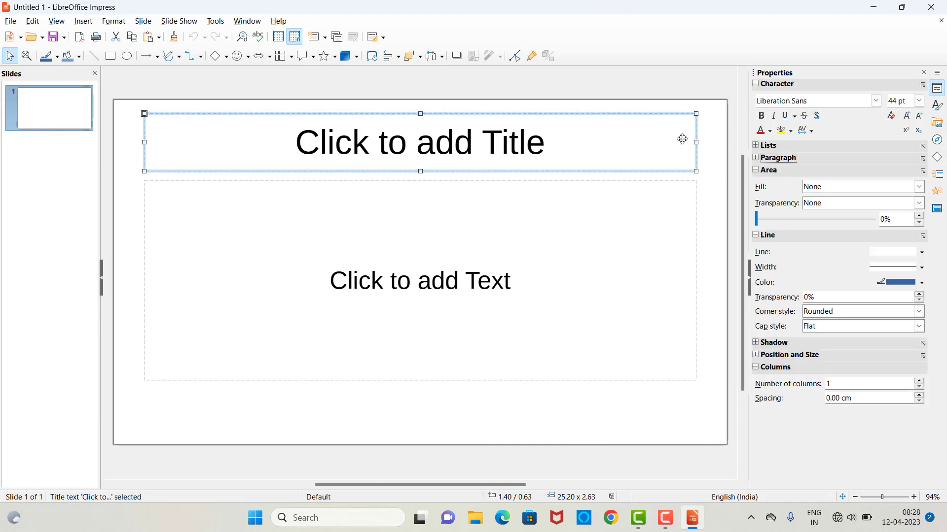
click(707, 142)
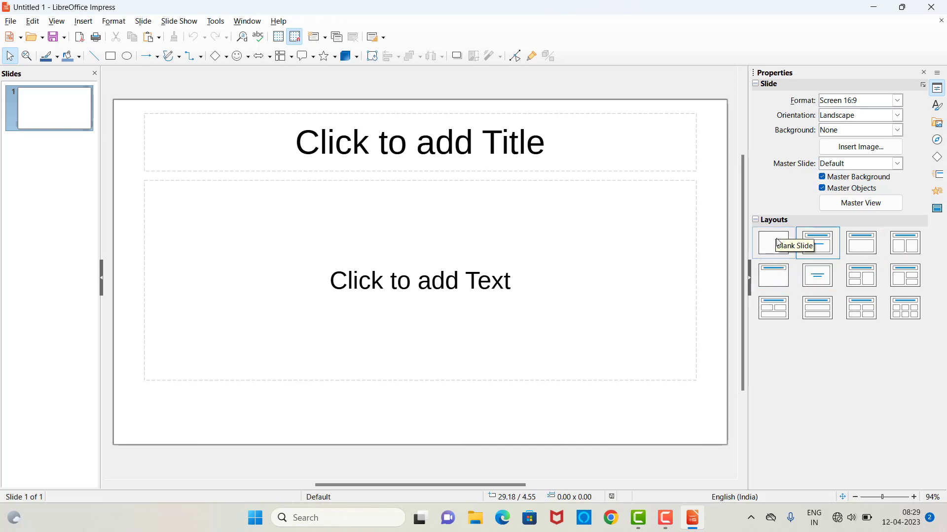
Apply the title-only layout to the slide and enter "LIBRARY SCIENCE" as its title
click(779, 270)
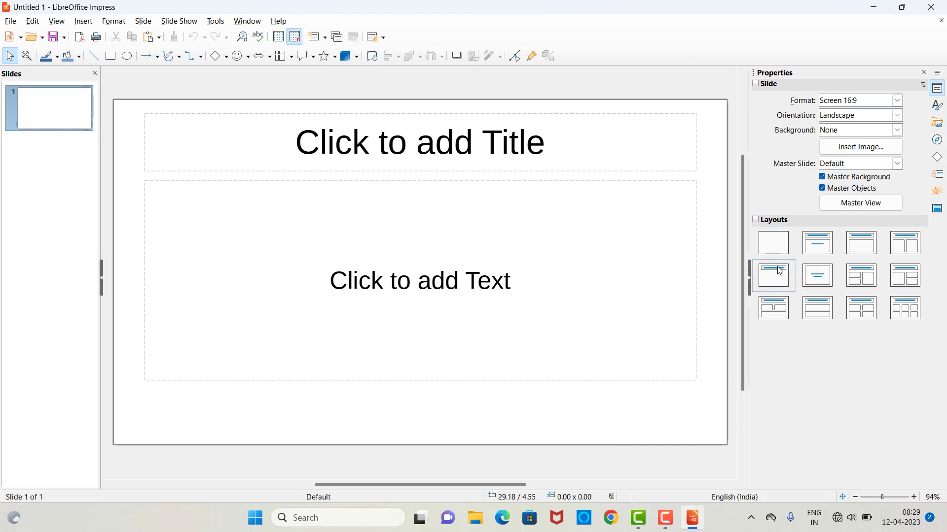
click(490, 144)
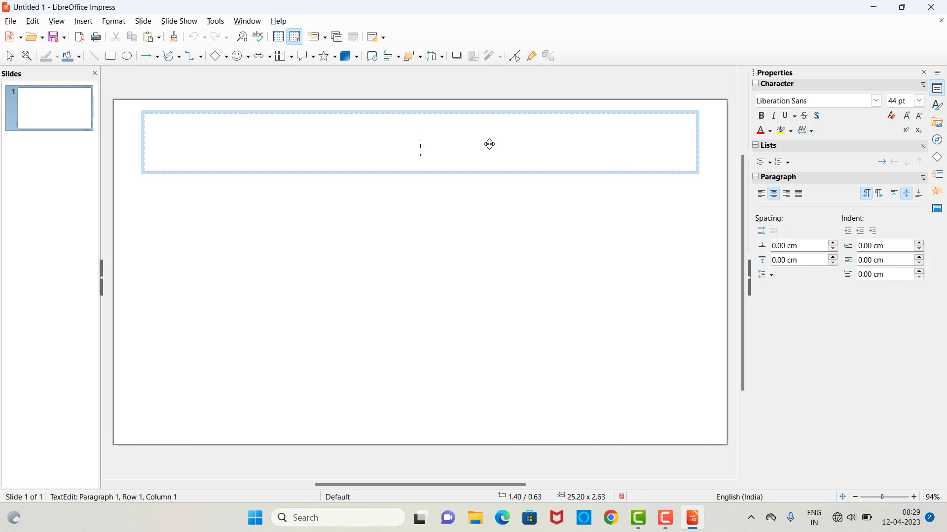
text(LIBRARY SCIE)
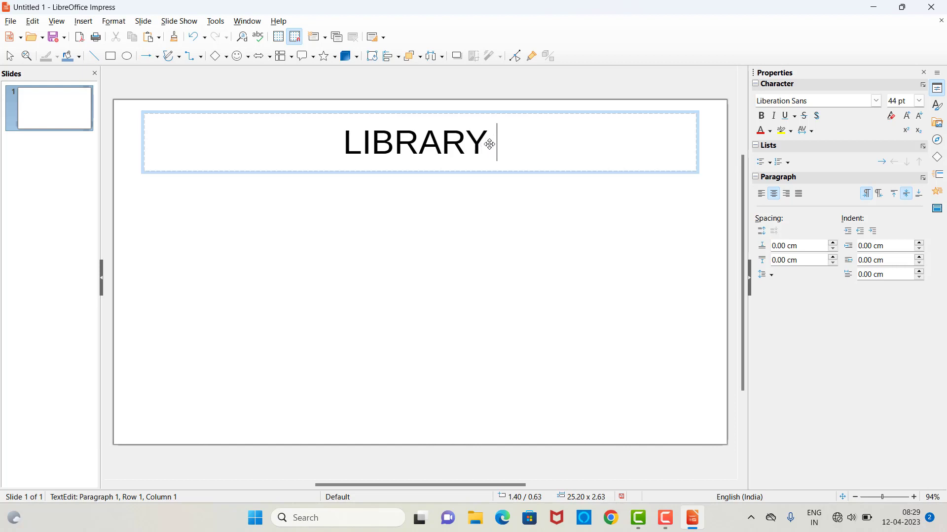
text(NCE)
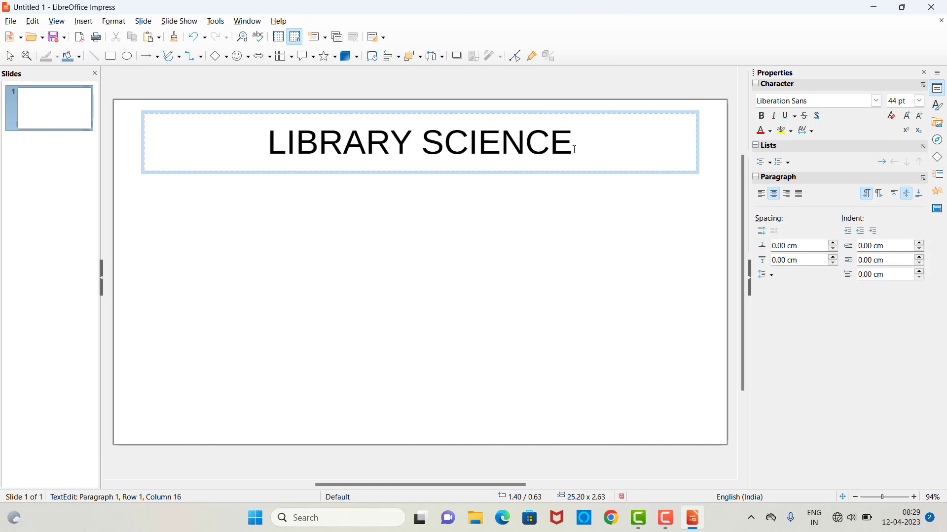
Format the slide title "LIBRARY SCIENCE" as bold text at 72 pt
drag(574, 150, 239, 142)
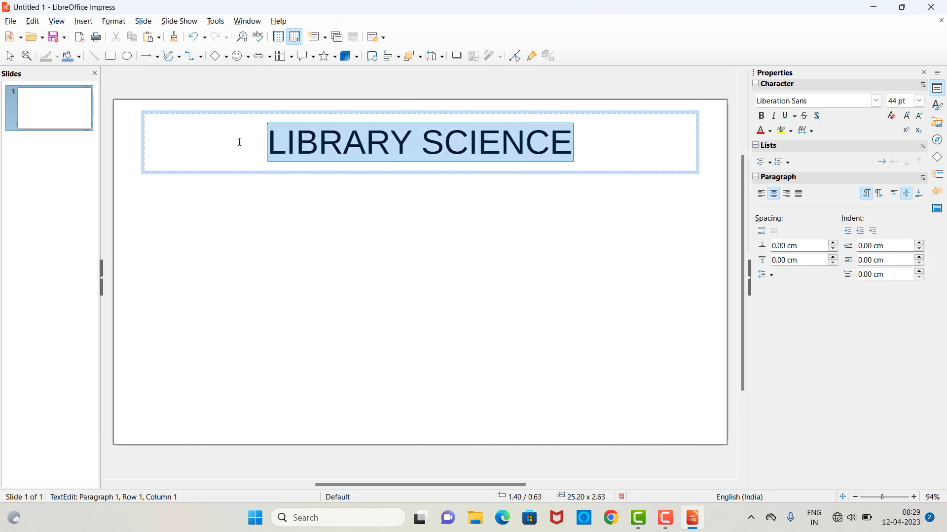
click(760, 116)
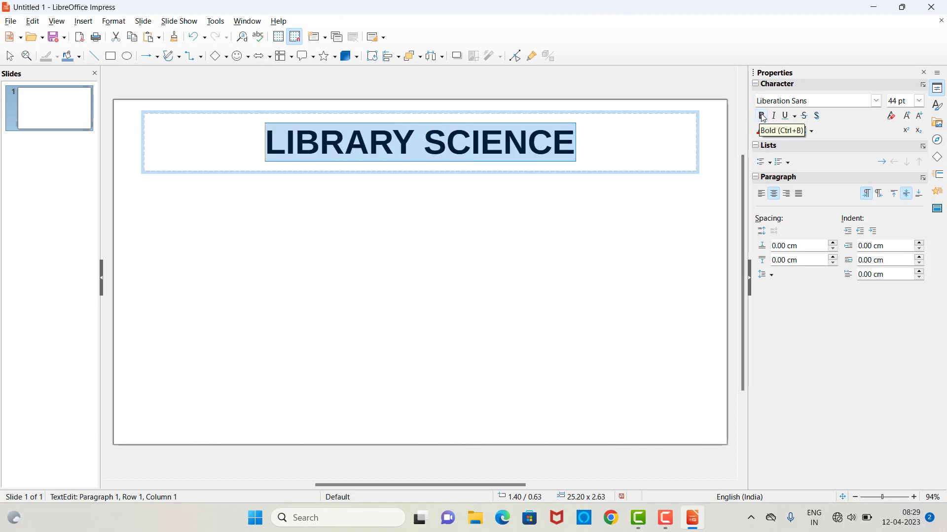
click(920, 101)
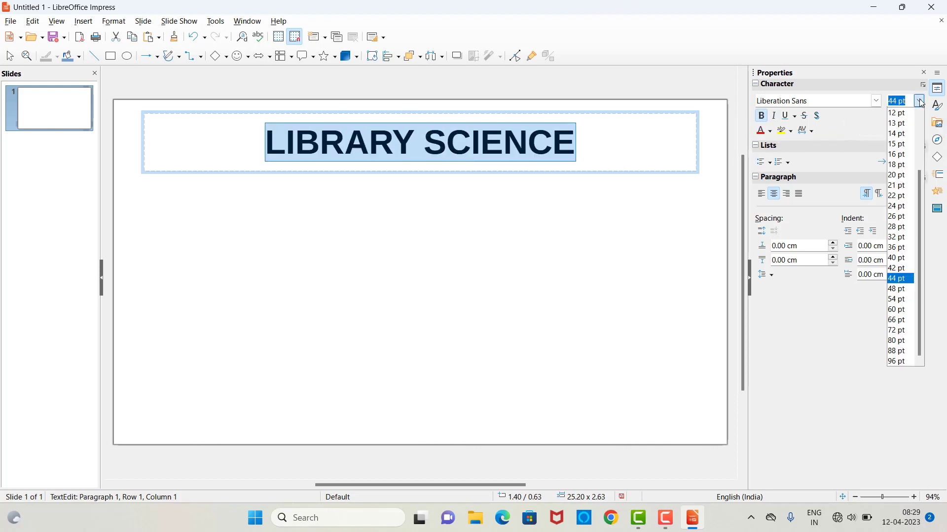
click(896, 330)
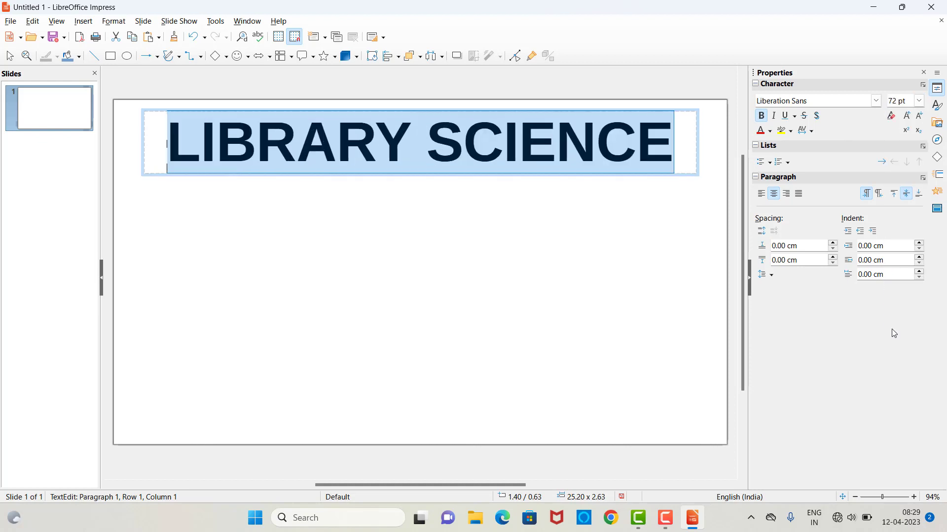
click(920, 101)
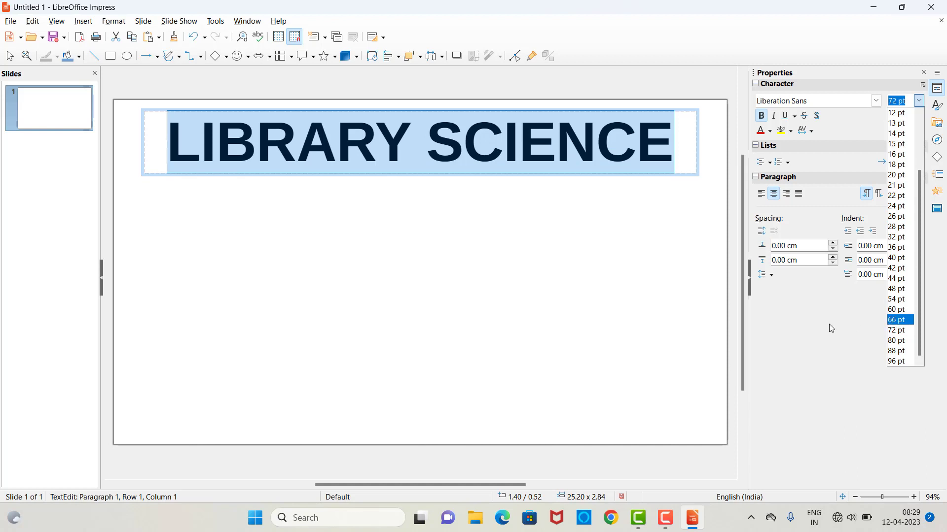
click(762, 117)
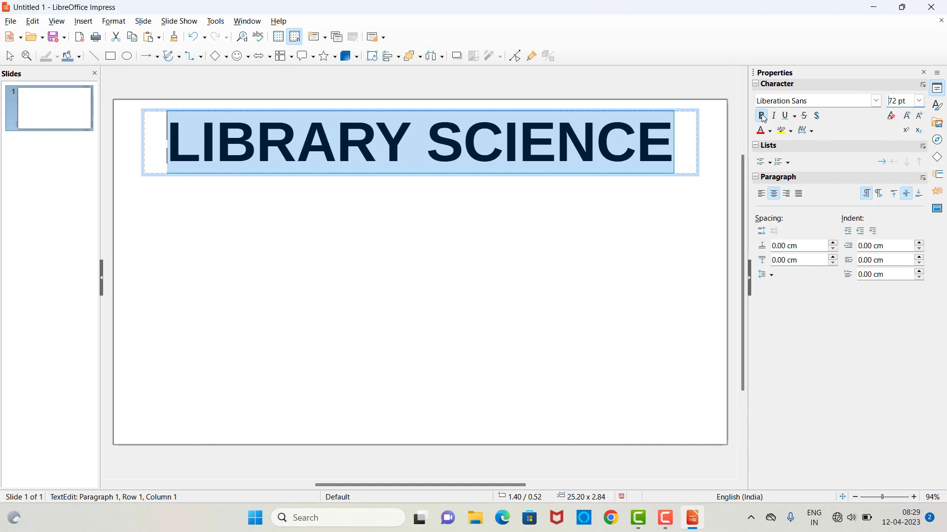
click(691, 158)
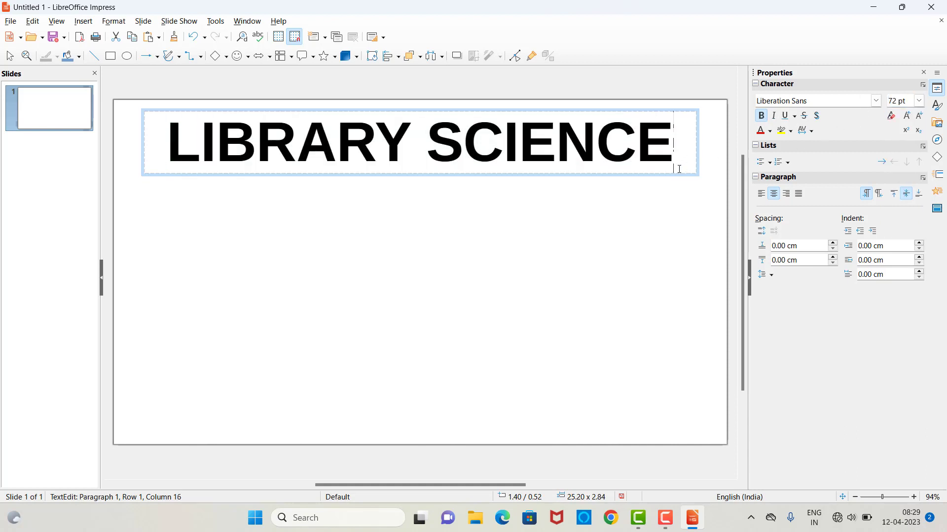
click(633, 267)
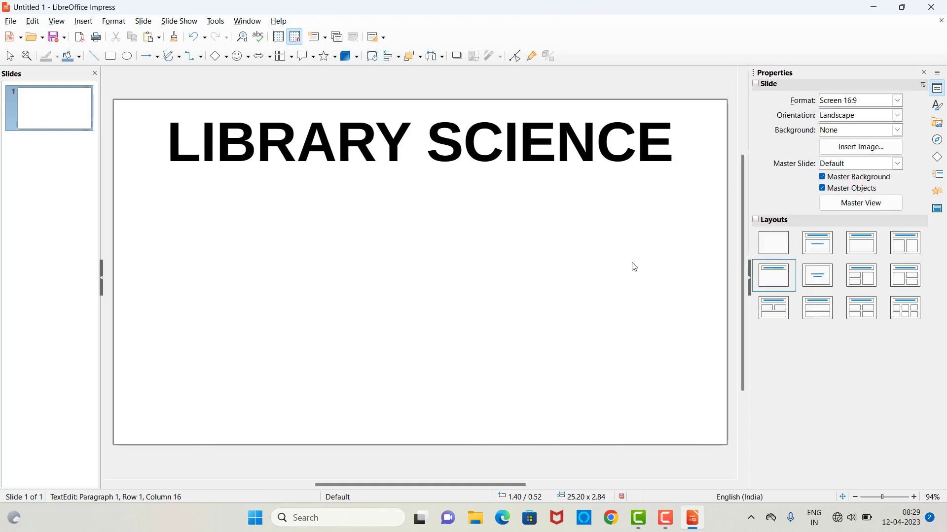
Move the title box down to the middle of the slide, at about 1.50 / 5.16 cm
click(658, 134)
drag(655, 111, 647, 223)
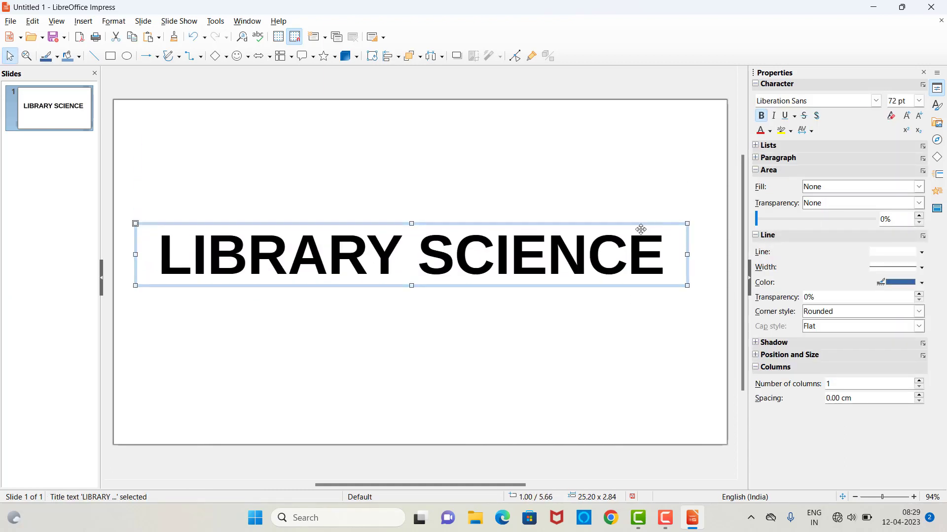
click(663, 251)
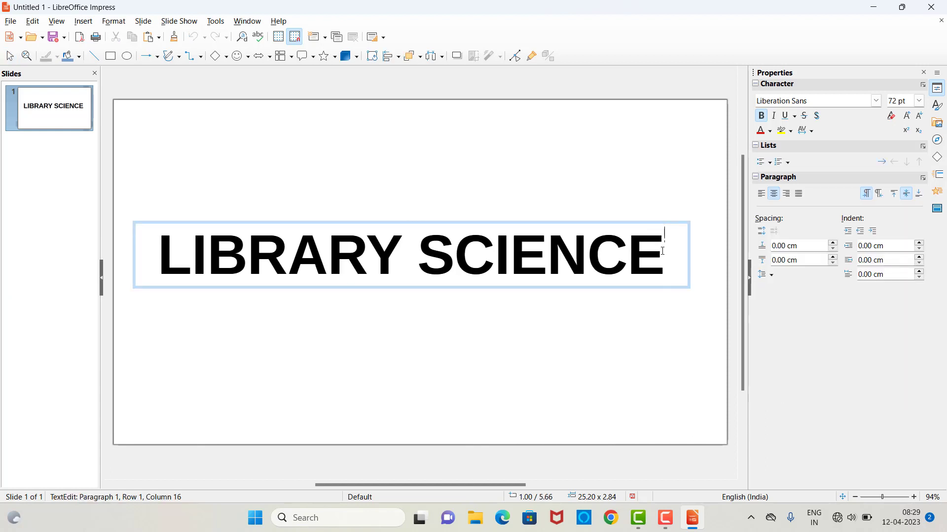
drag(633, 220, 644, 209)
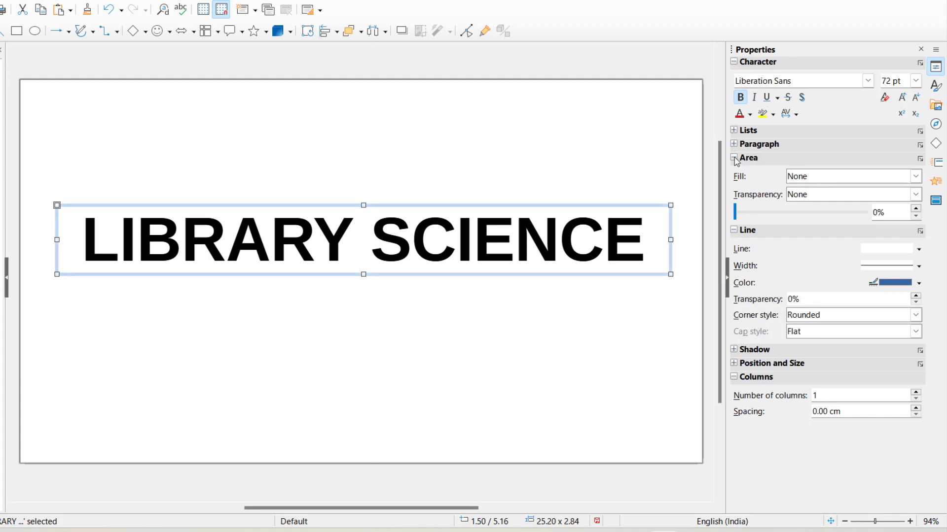
Set the area fill type of the title box to Color
click(749, 158)
click(748, 158)
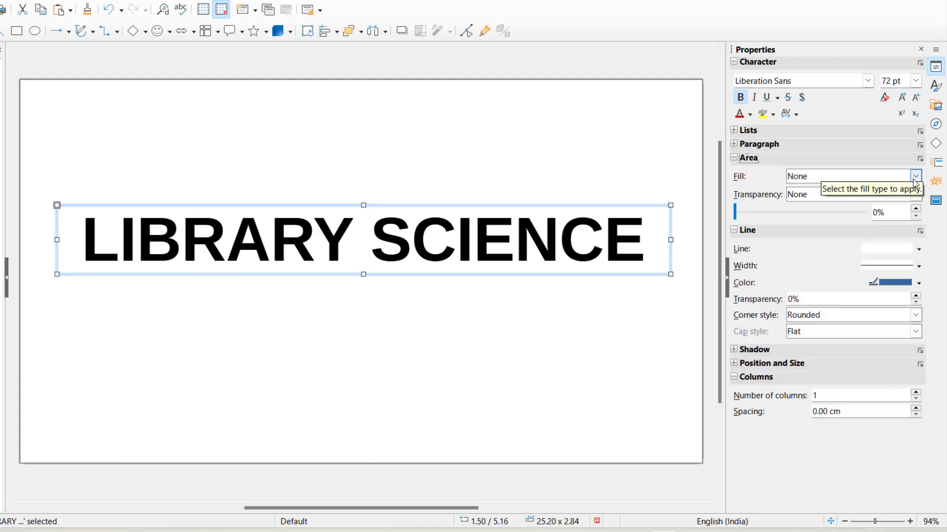
click(892, 180)
click(836, 200)
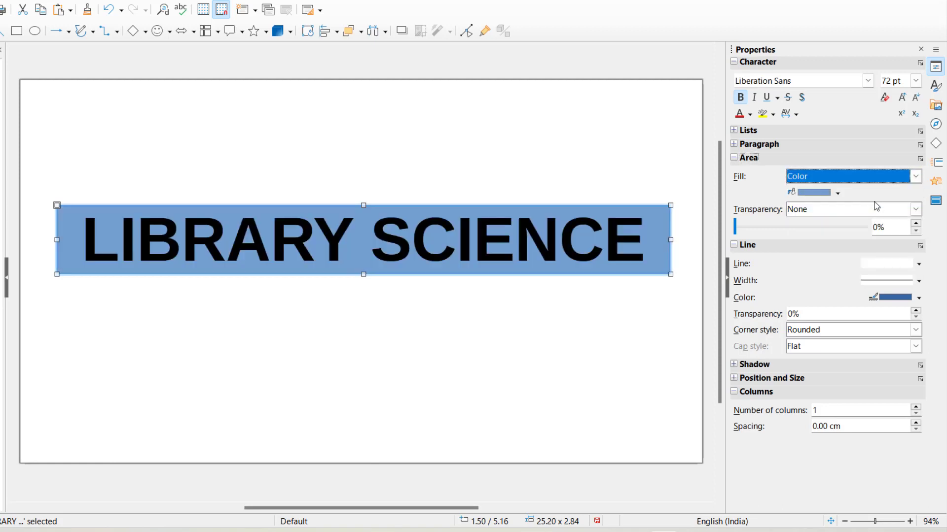
Try orange-red and pure red as the fill colour of the title box
click(837, 192)
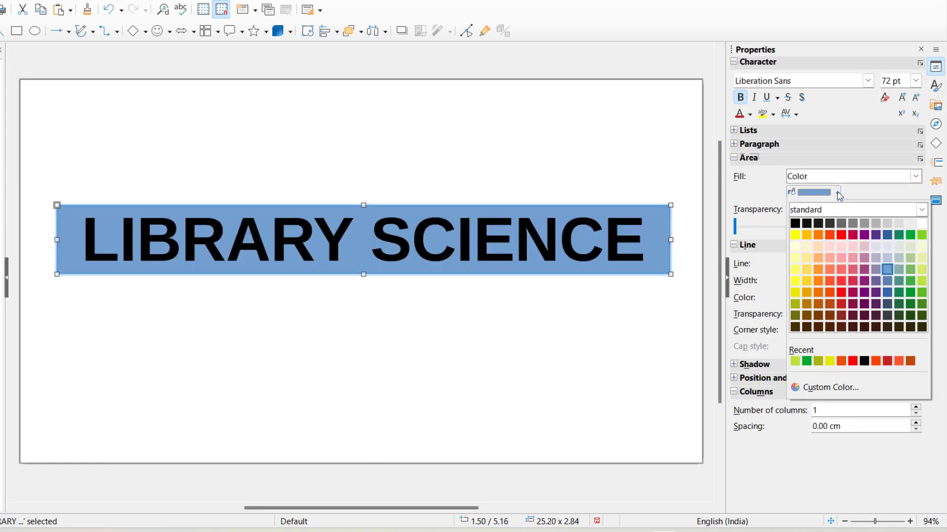
click(831, 237)
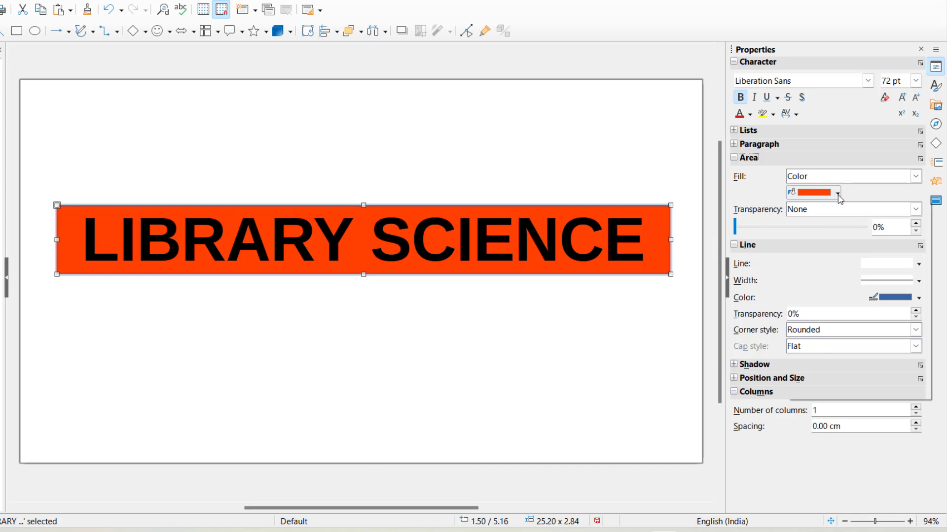
click(837, 193)
click(840, 236)
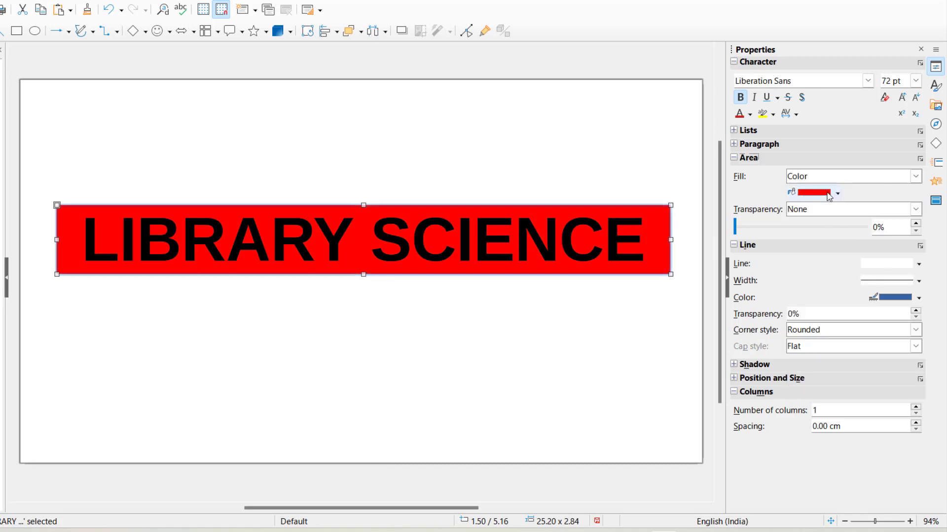
Fill the title box with golden yellow and give it a continuous border line 6.0 pt wide
click(837, 192)
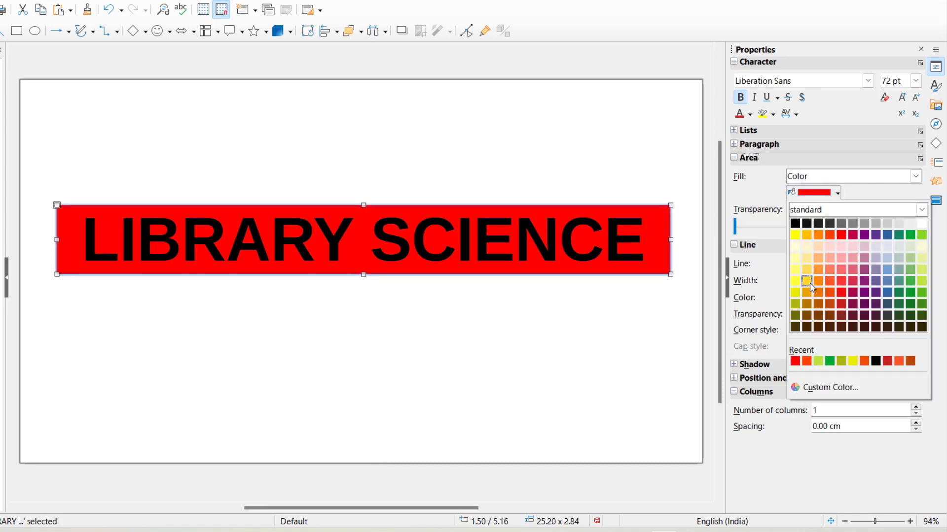
click(810, 282)
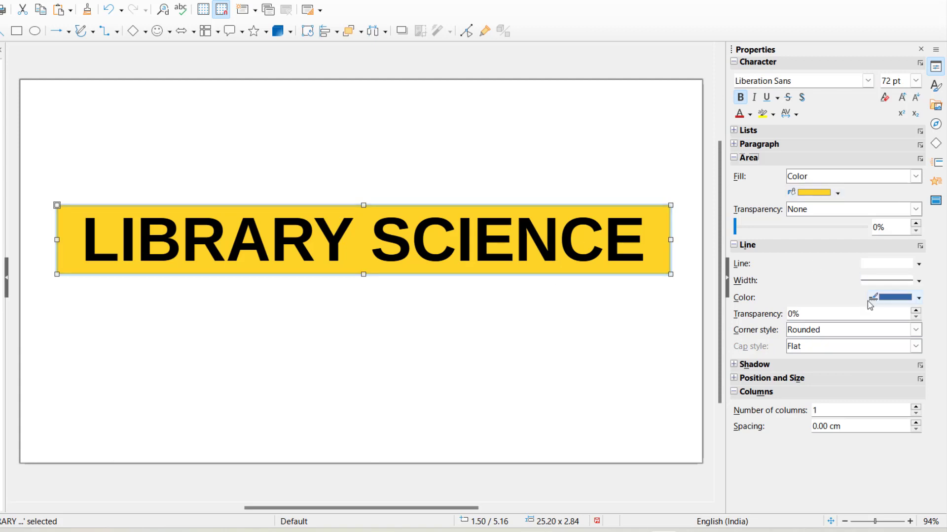
click(920, 282)
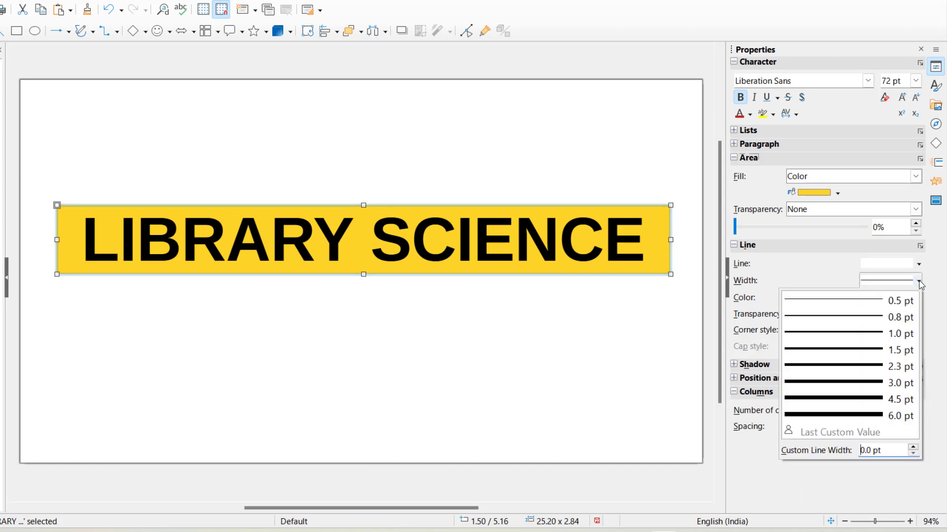
click(854, 417)
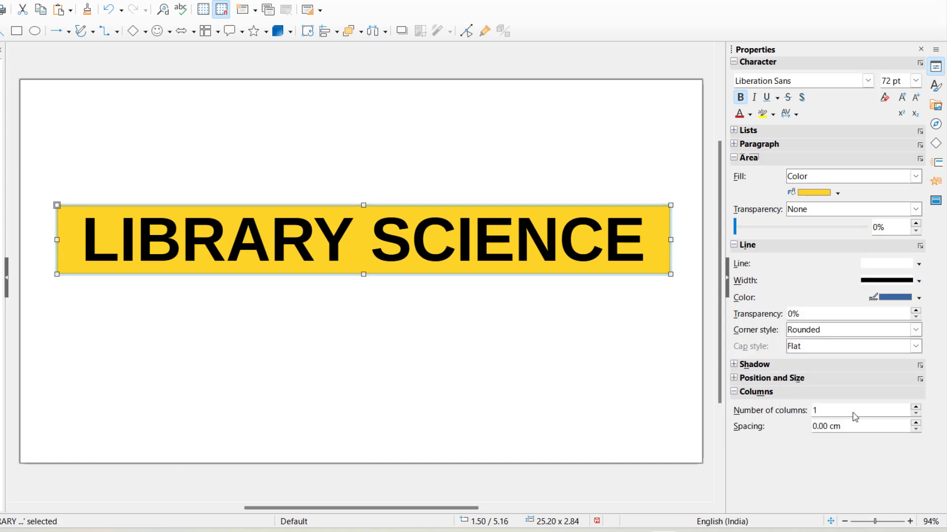
click(919, 265)
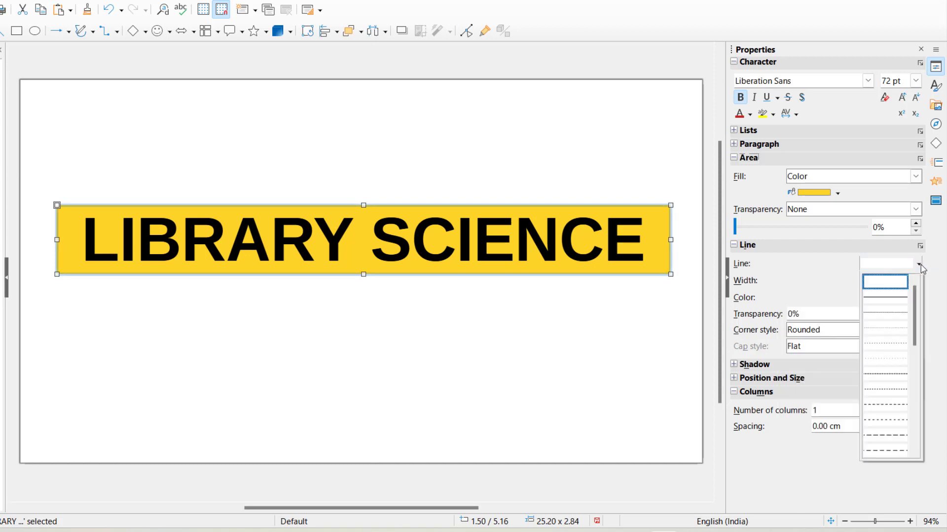
click(892, 301)
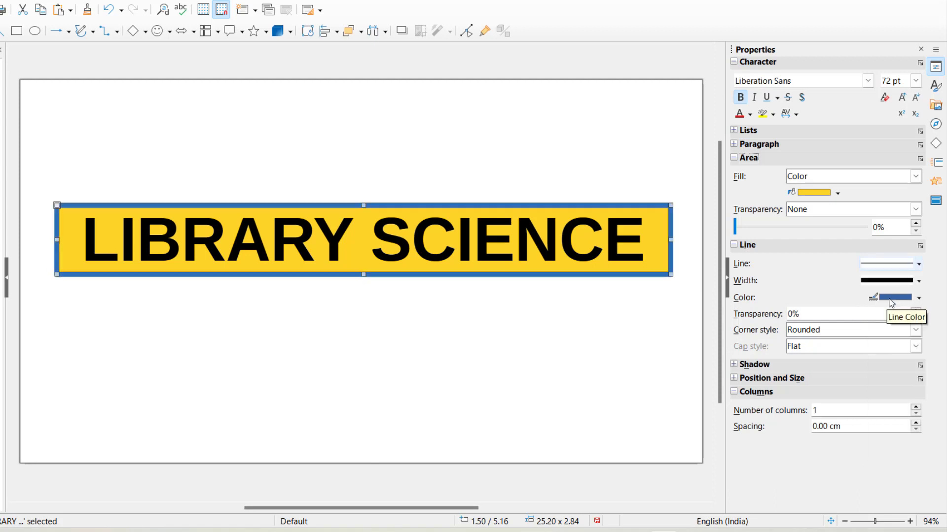
Set the border line colour of the "LIBRARY SCIENCE" title box to red
click(919, 265)
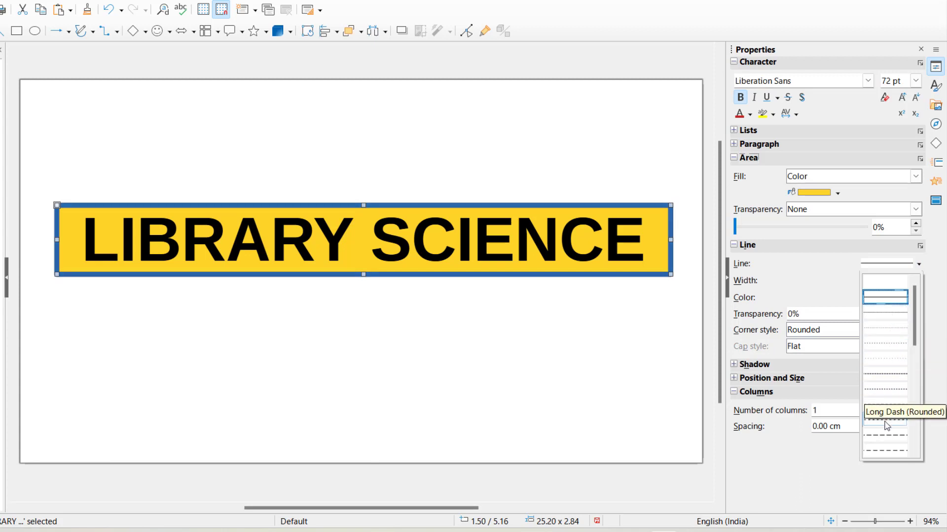
click(845, 290)
click(918, 297)
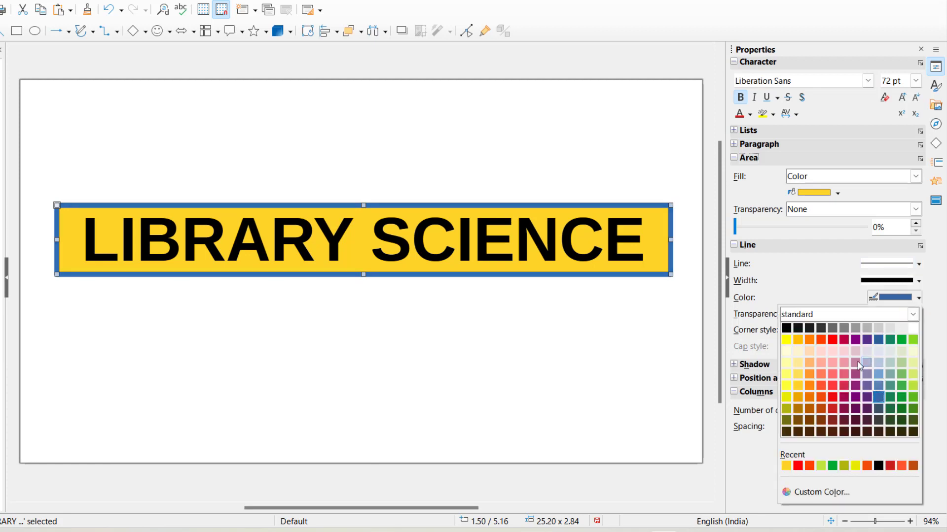
click(832, 340)
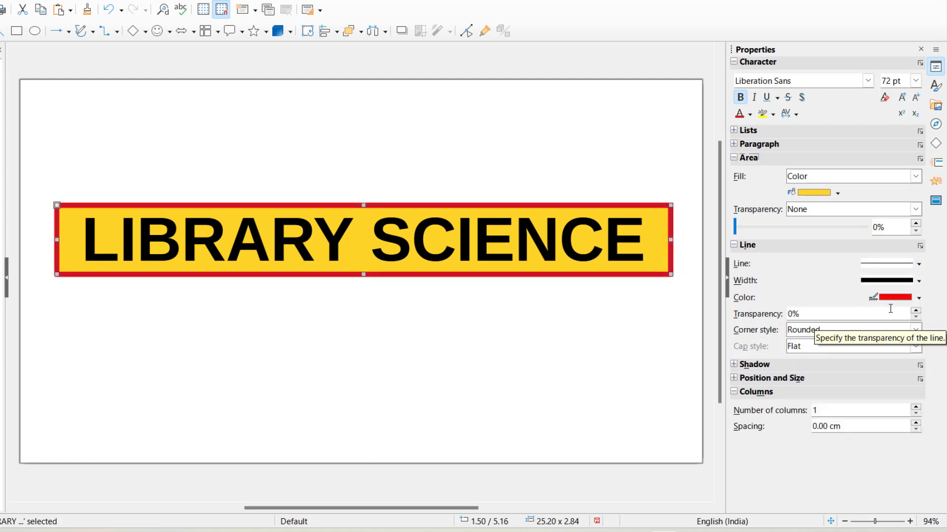
Set a custom border width of 13.0 pt for the title box and move it slightly down, to about 1.50 / 5.50 cm
click(919, 280)
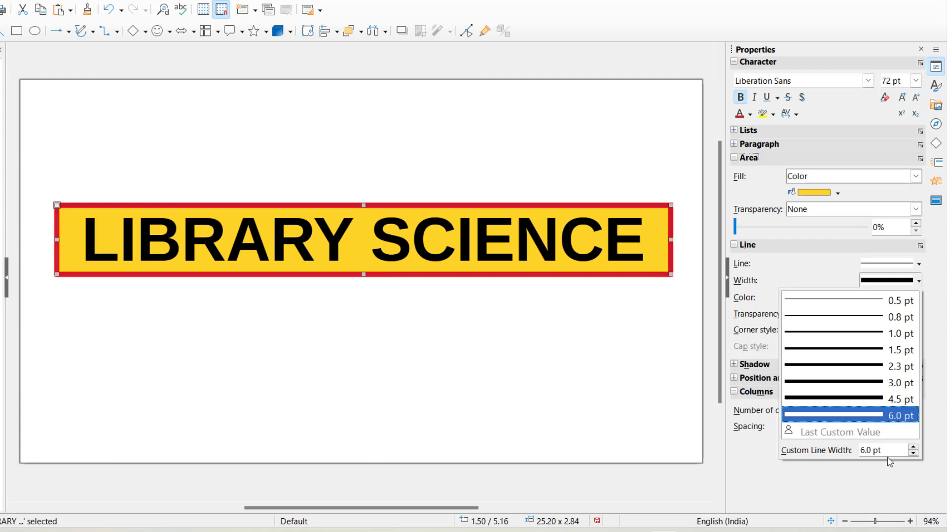
click(914, 449)
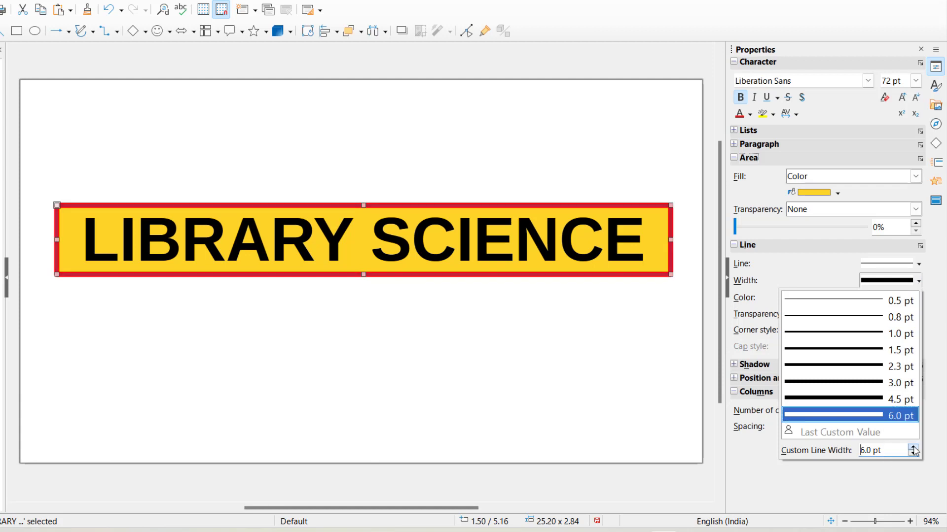
click(913, 449)
click(913, 449)
click(913, 449)
click(913, 450)
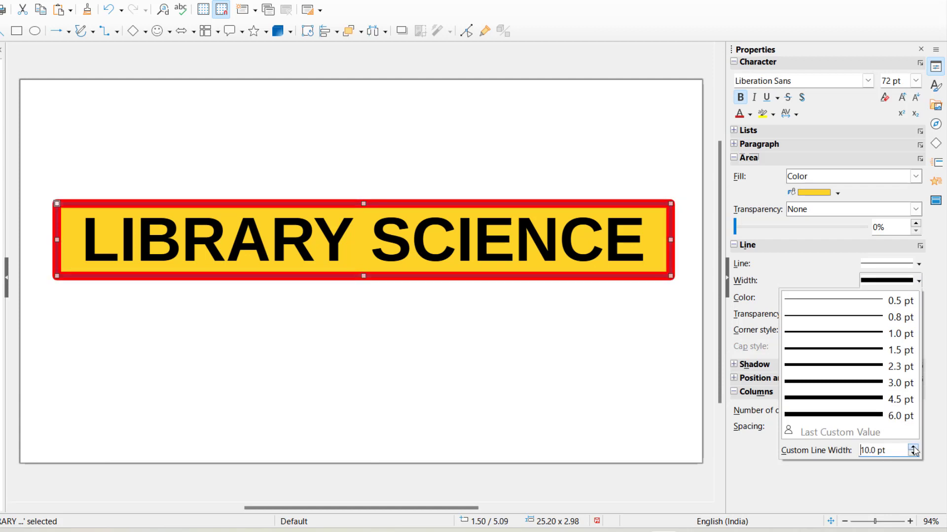
click(914, 449)
click(913, 449)
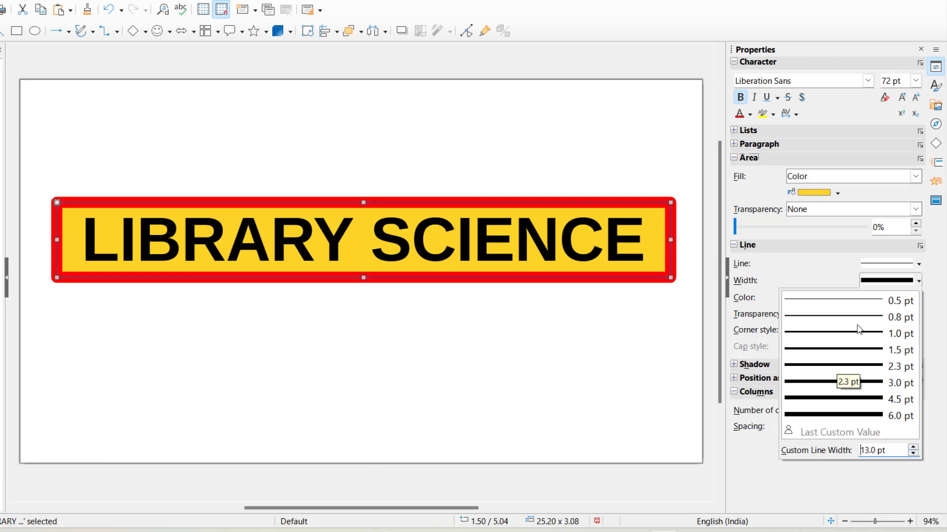
click(657, 332)
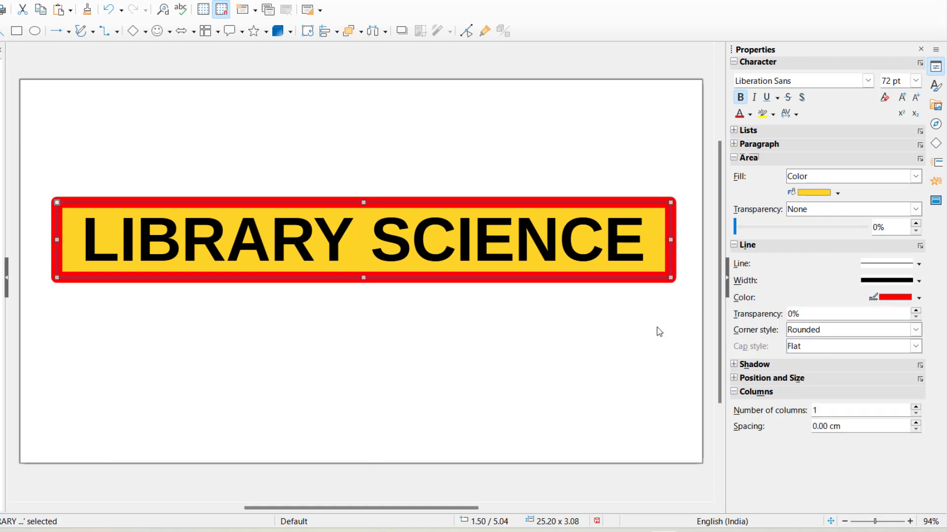
drag(625, 280, 608, 292)
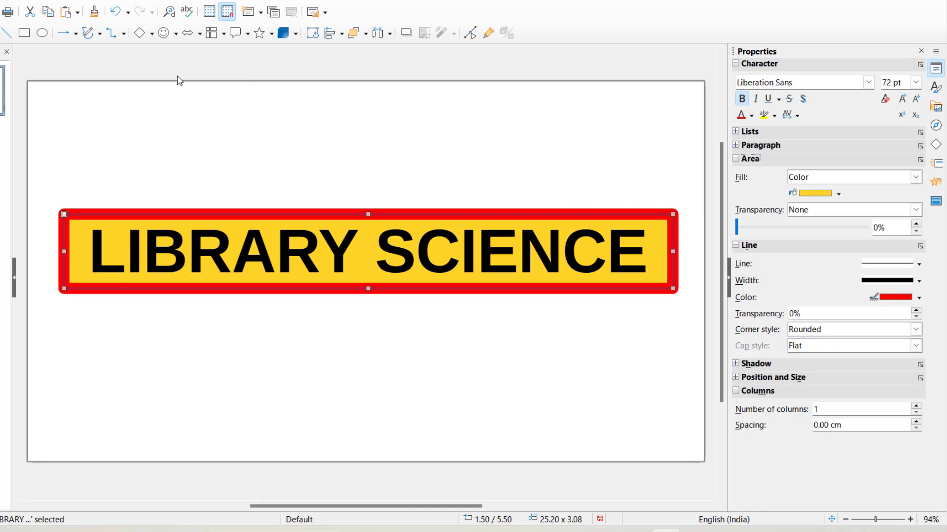
Add a second slide and give it the layout with a title above one centred text area
click(84, 22)
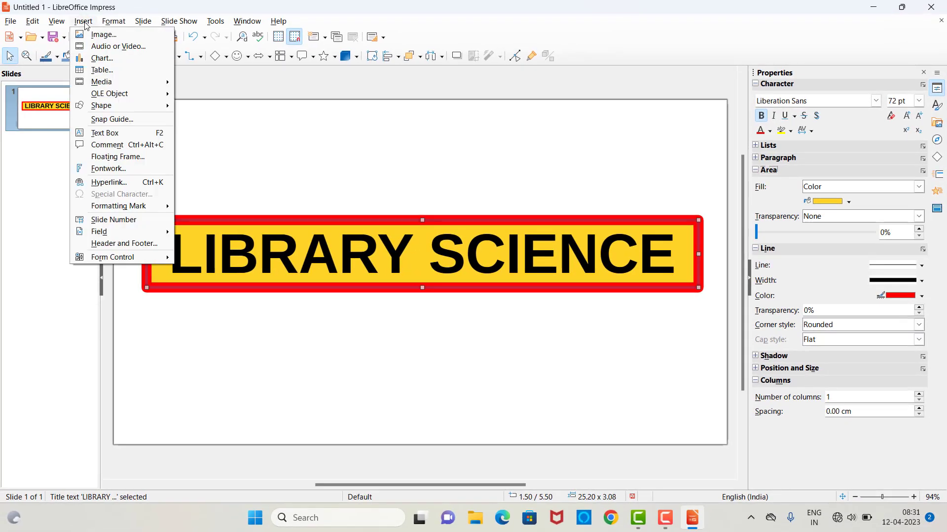
mouse_move(143, 23)
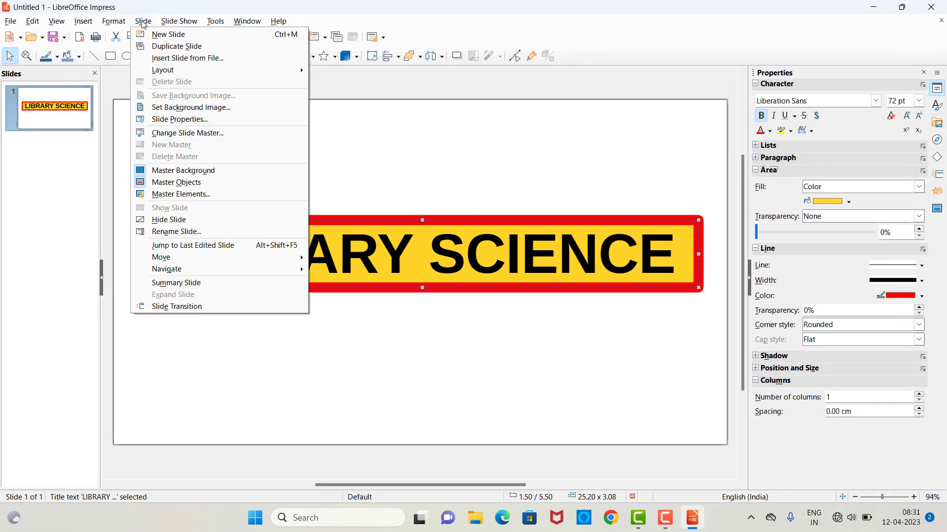
click(160, 34)
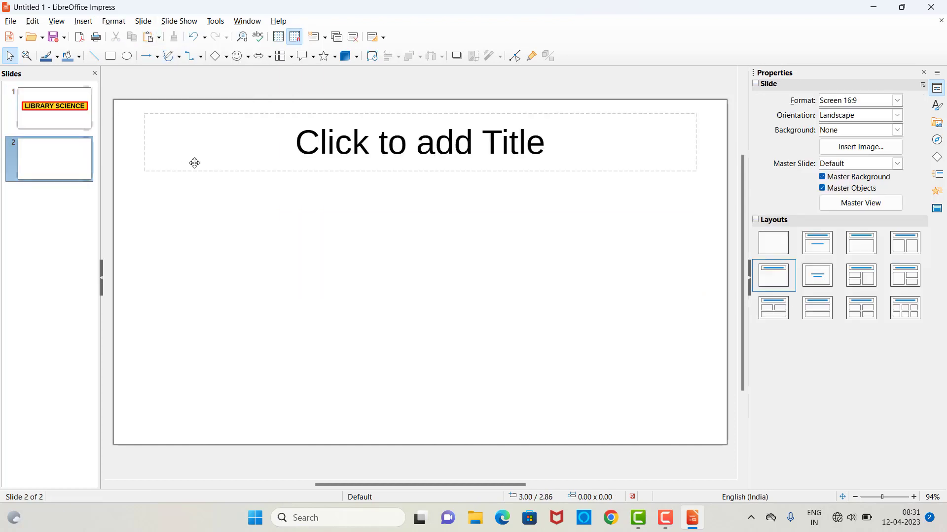
click(817, 247)
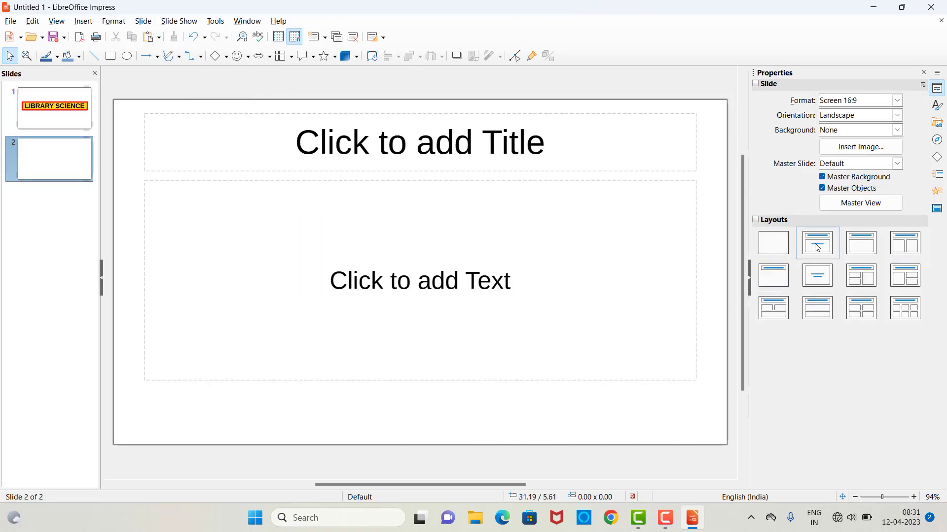
Enter "WHAT IS LIBRARY ?" as the title of the second slide
click(465, 143)
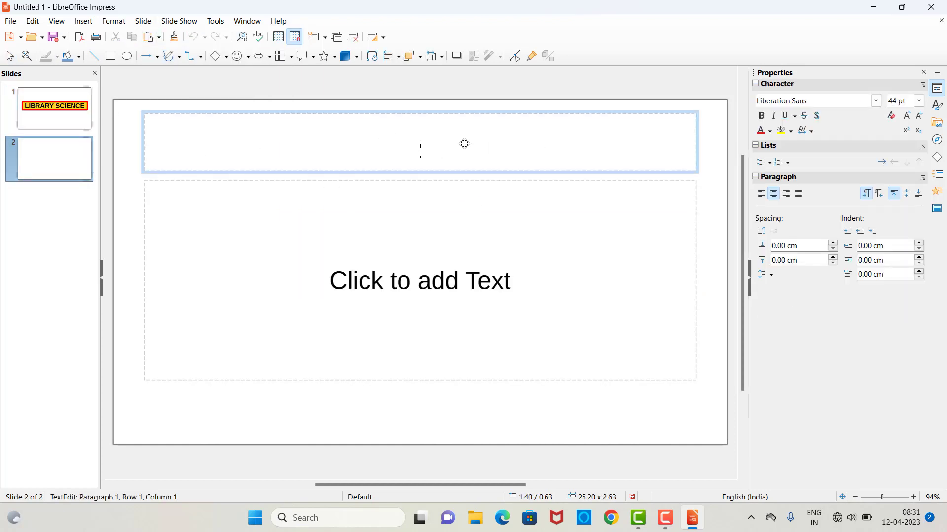
text(WHAT IS LIB R)
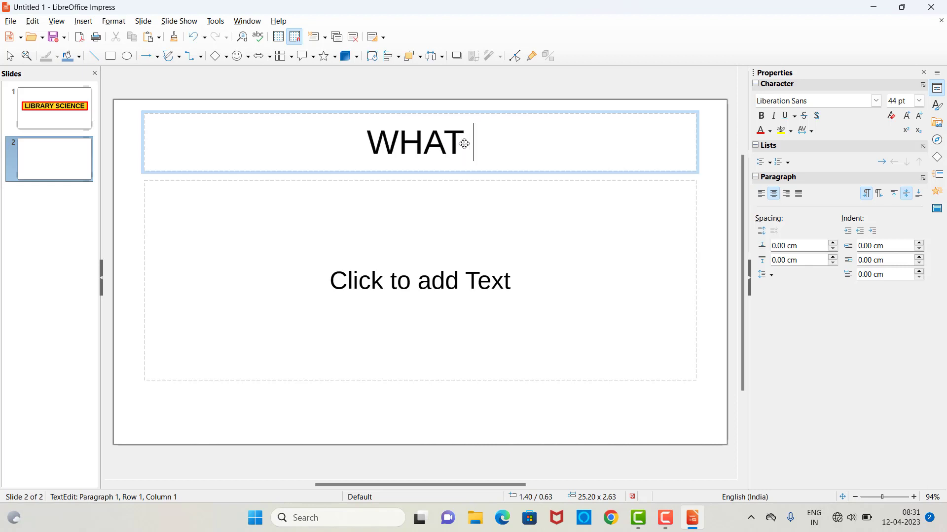
text(ARY)
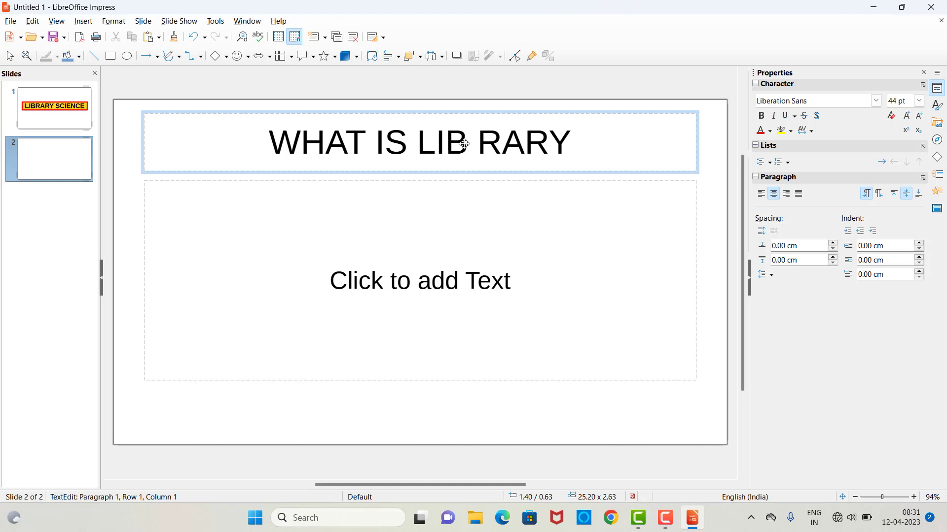
key(BackSpace)
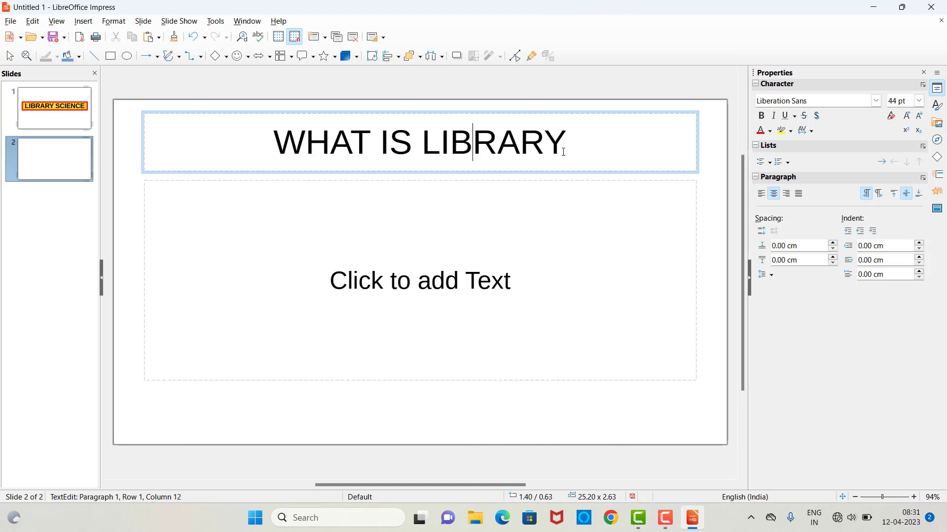
text(?)
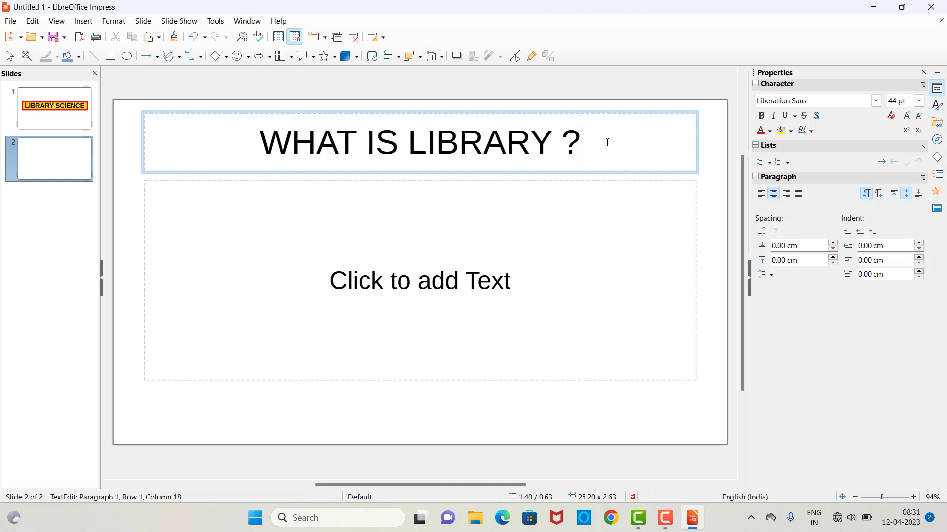
Format the whole title text of the second slide as 72 pt bold
shift+click(219, 166)
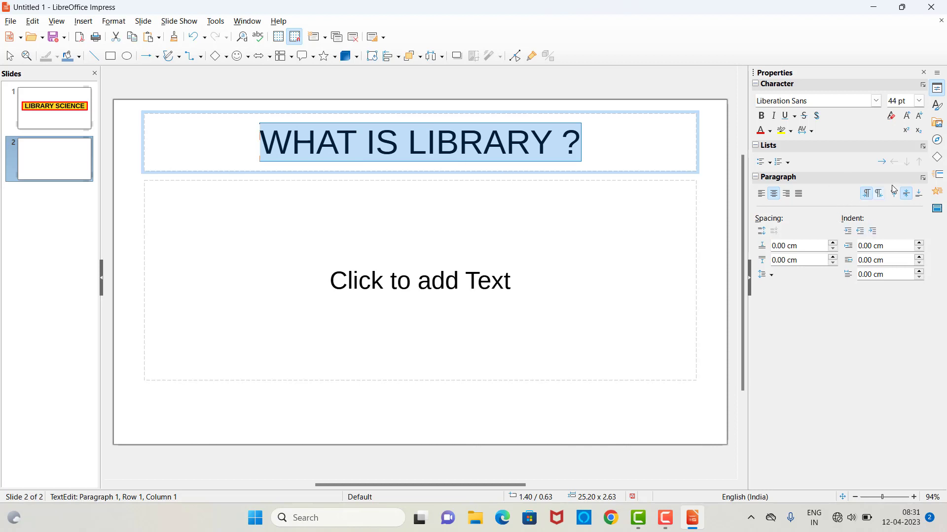
click(919, 101)
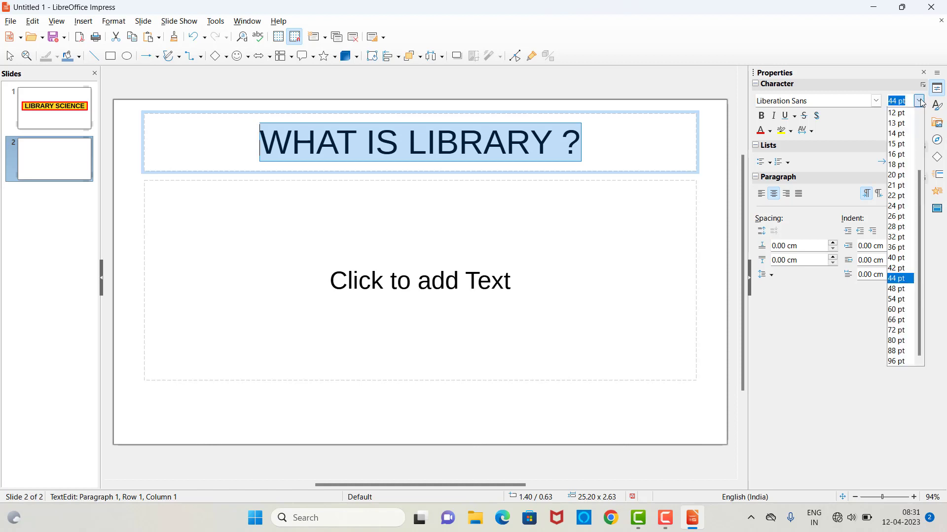
click(896, 331)
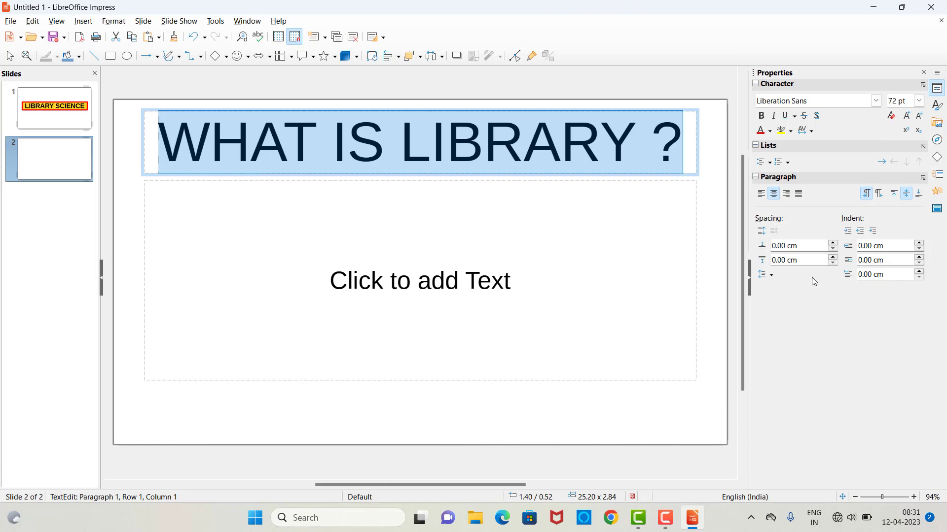
click(762, 117)
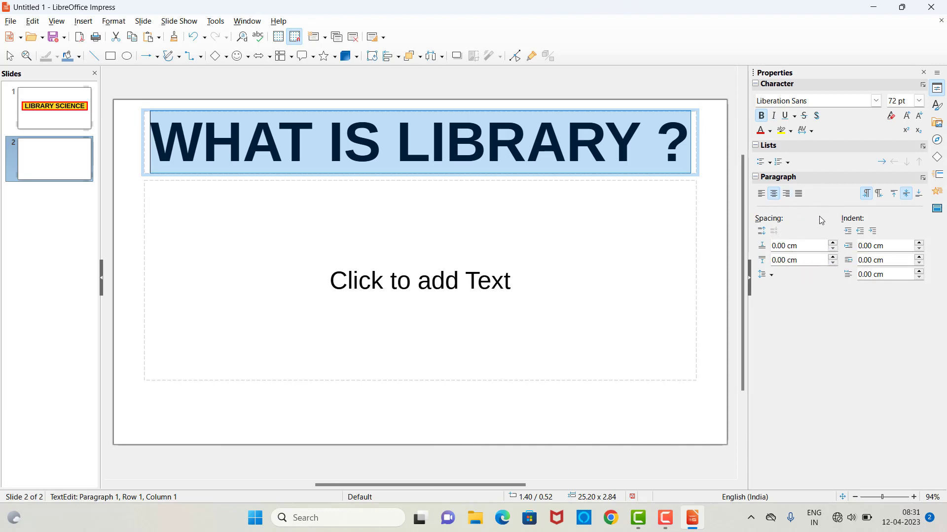
Fill the "WHAT IS LIBRARY ?" title box with a solid light lime green colour
click(702, 170)
click(688, 154)
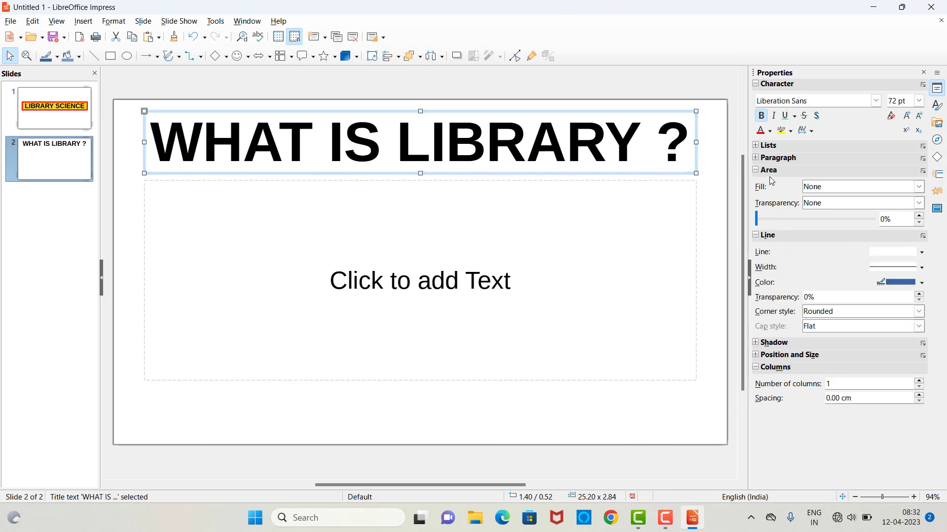
click(842, 187)
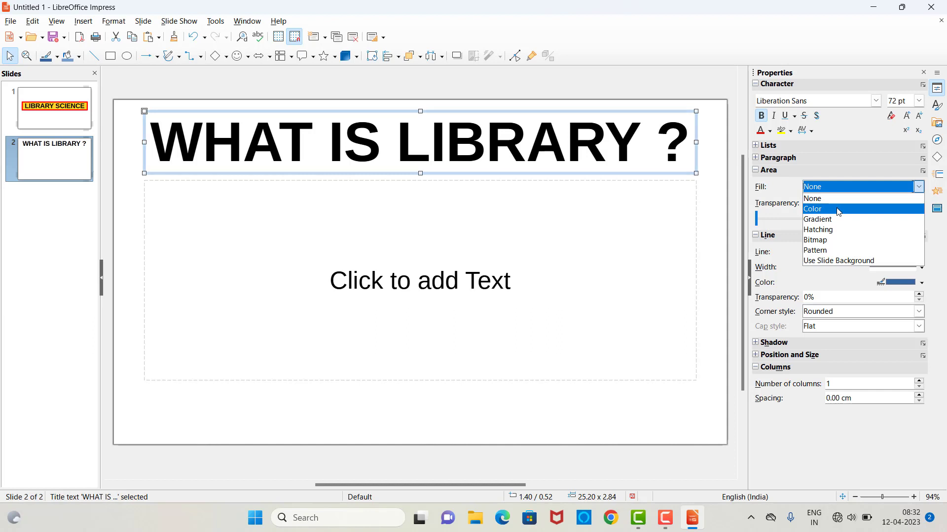
click(838, 210)
click(848, 201)
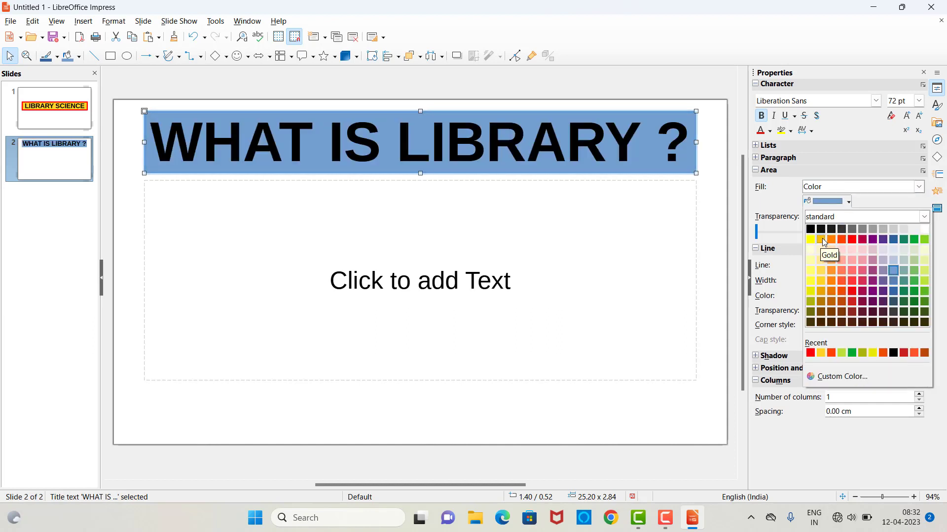
click(925, 281)
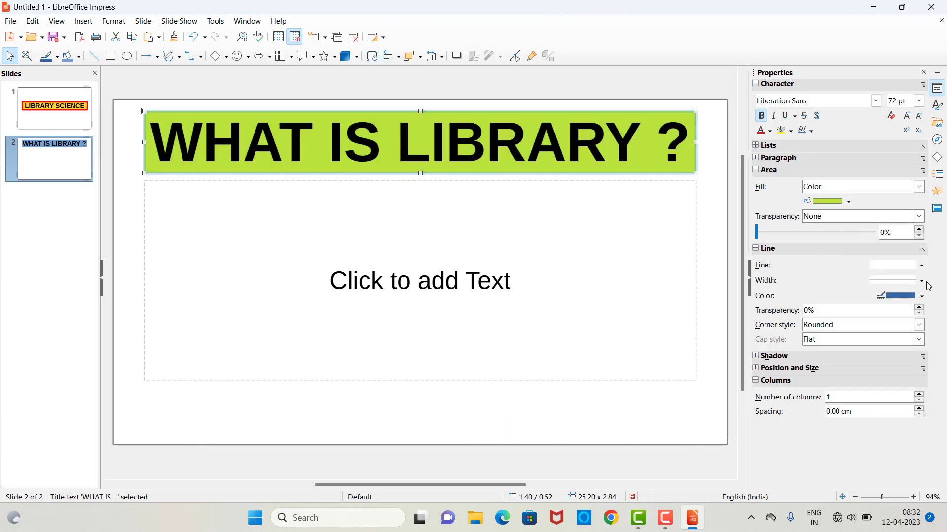
Enter "LIBRARY COMES FROM A LATIN WORD LIBRE" in the text area below the title and start a new line
click(600, 217)
click(377, 258)
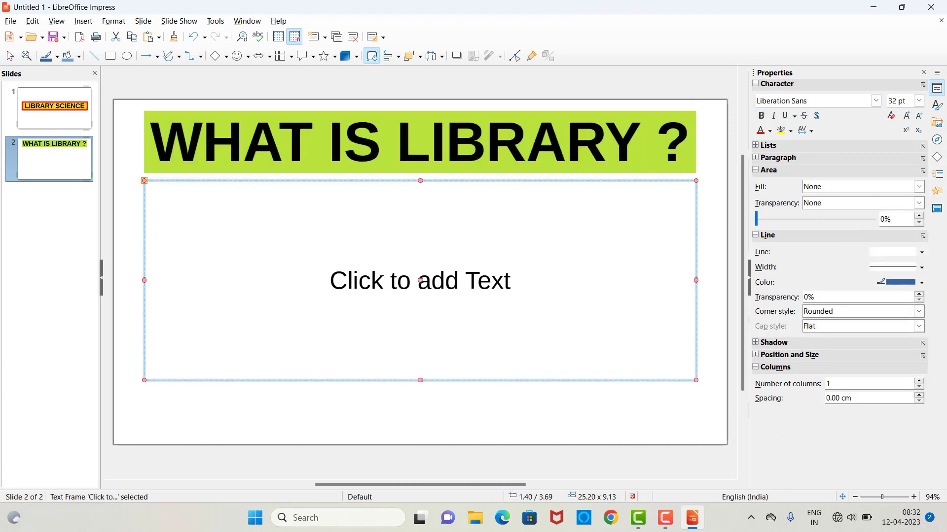
click(382, 279)
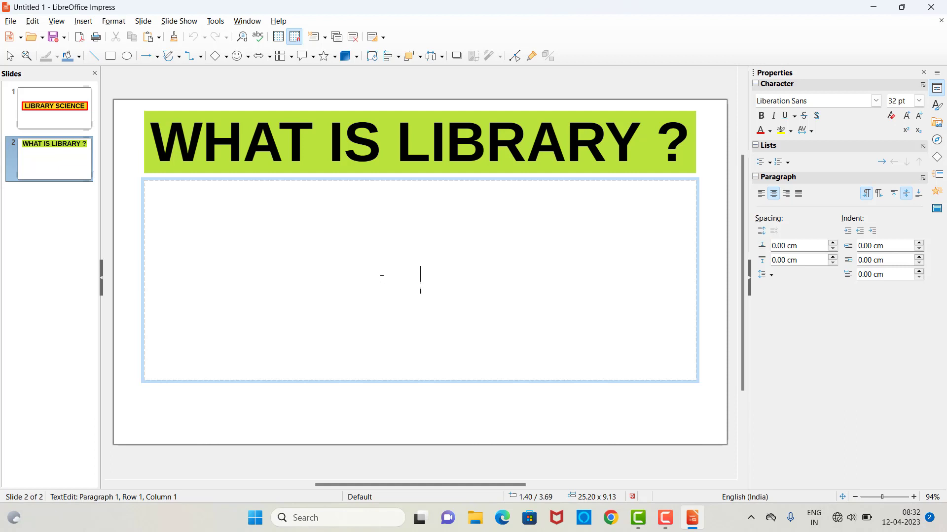
text(IBRARY)
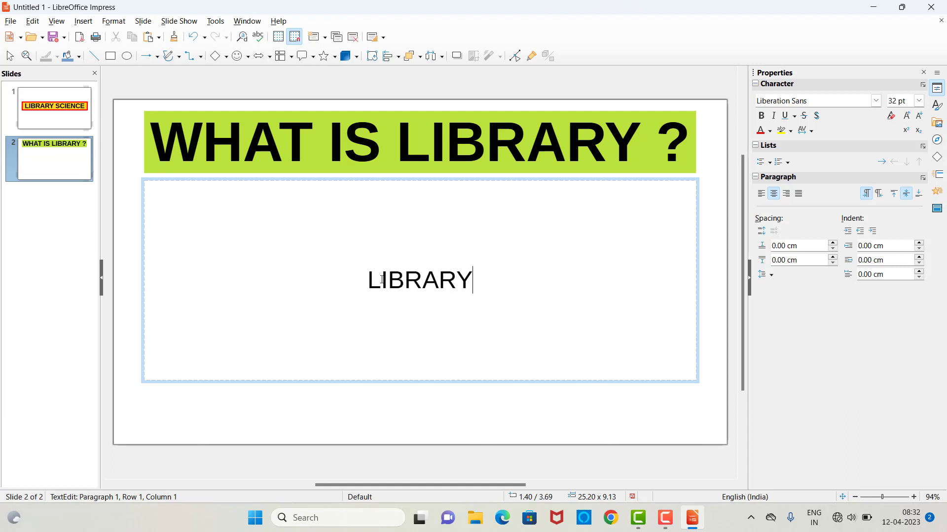
text( COMES )
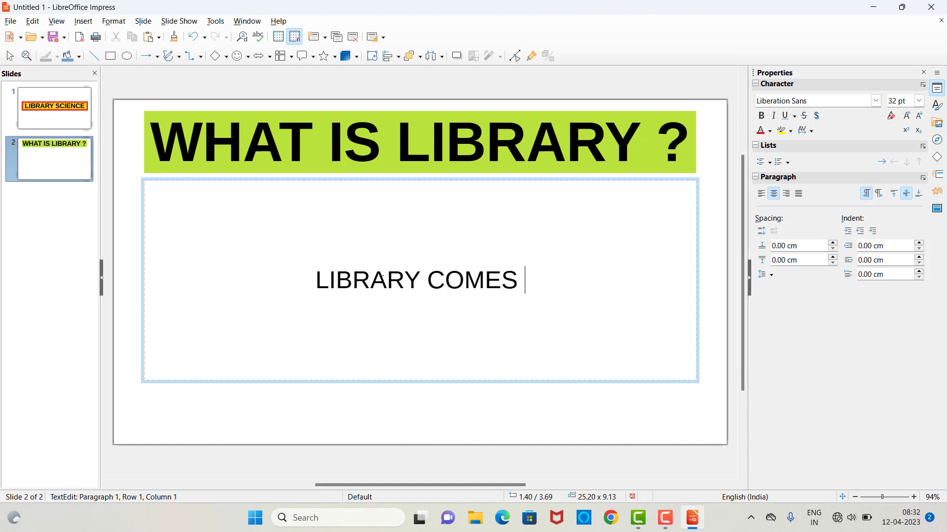
text(FROM A )
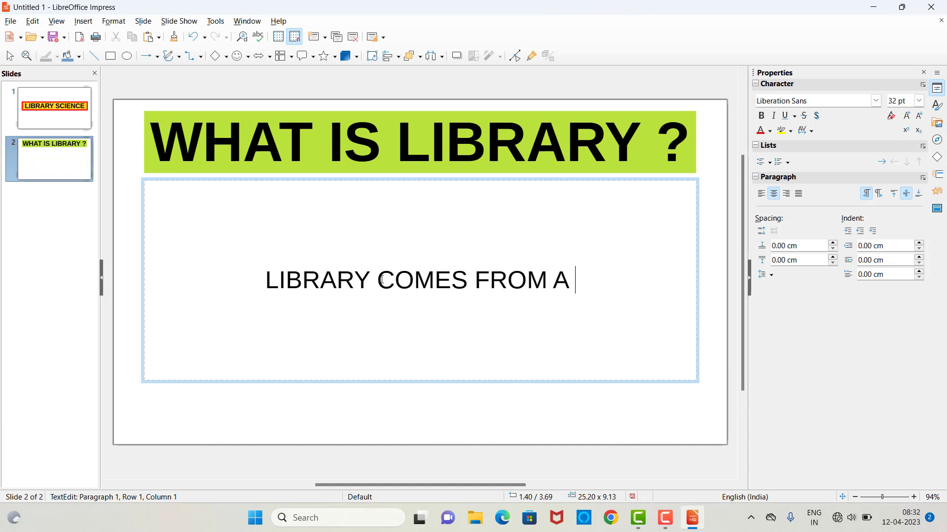
text(LATION)
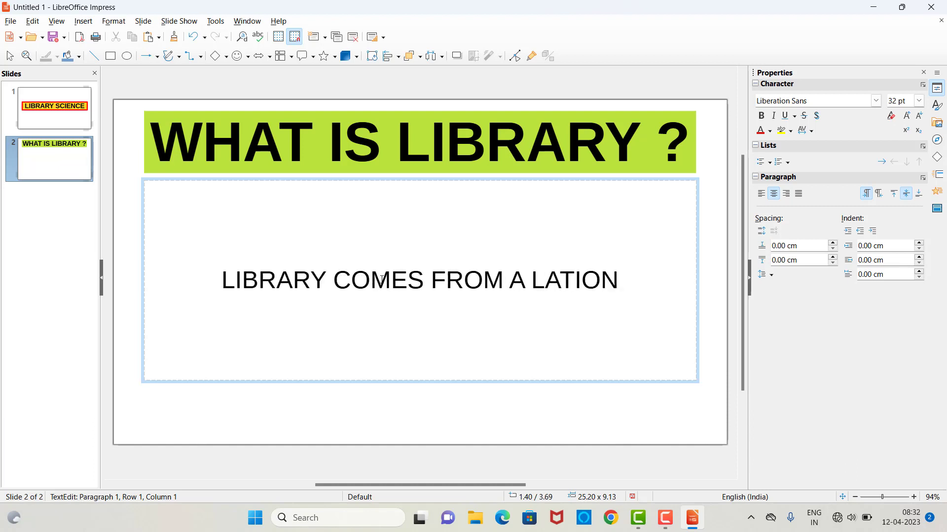
key(BackSpace)
key(BackSpace)
text(N WORD )
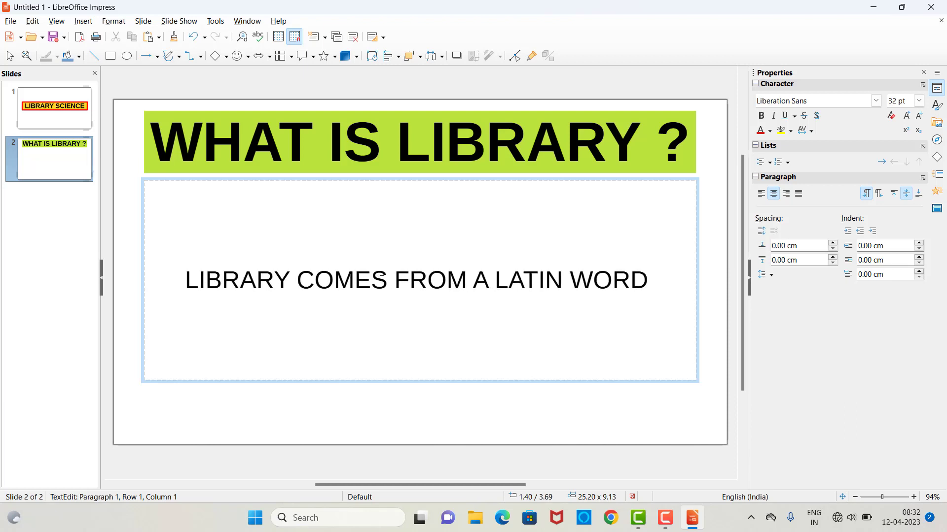
text(LIBRE)
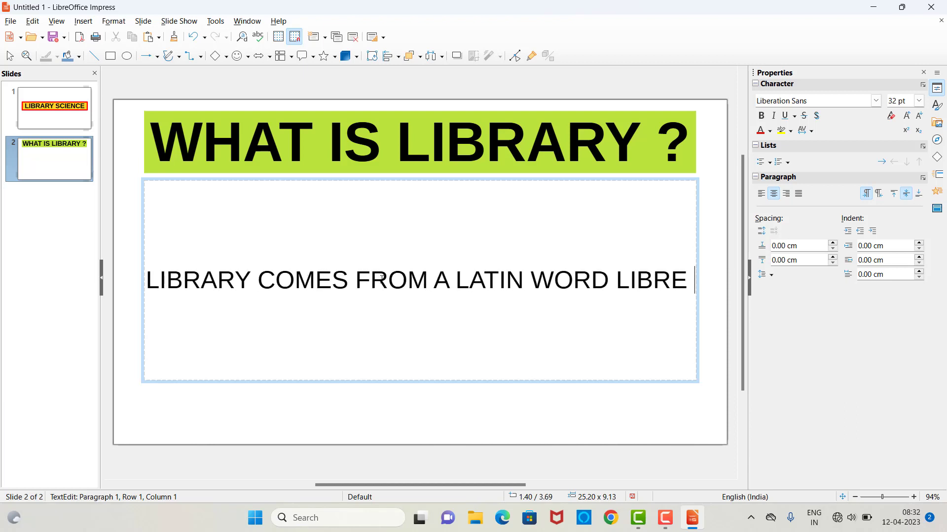
key(Return)
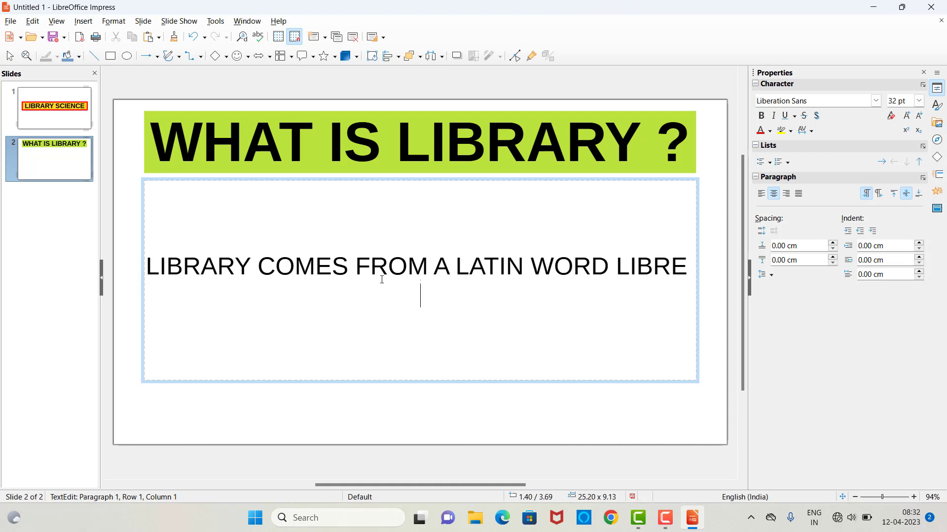
Enter "WHICH MEANS BOOK." on the second line of the text area on the "WHAT IS LIBRARY ?" slide
text(WHICH )
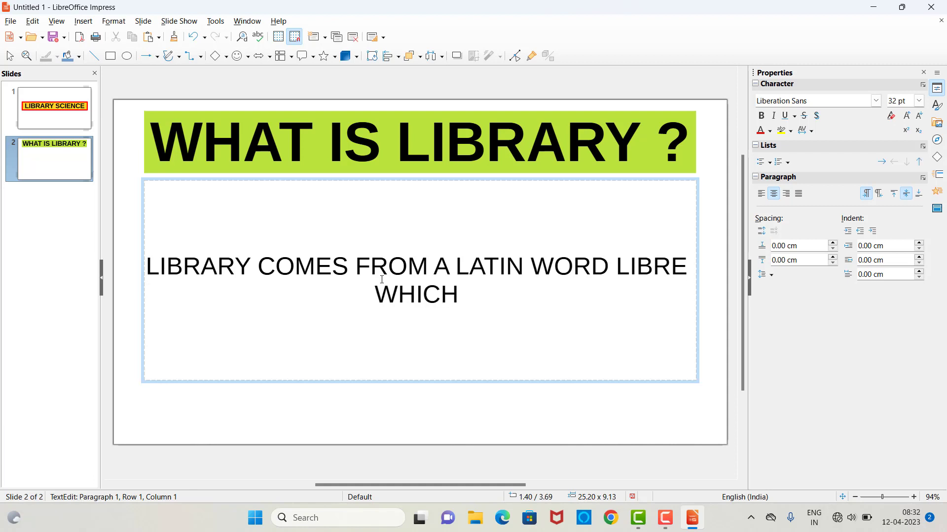
text(MES)
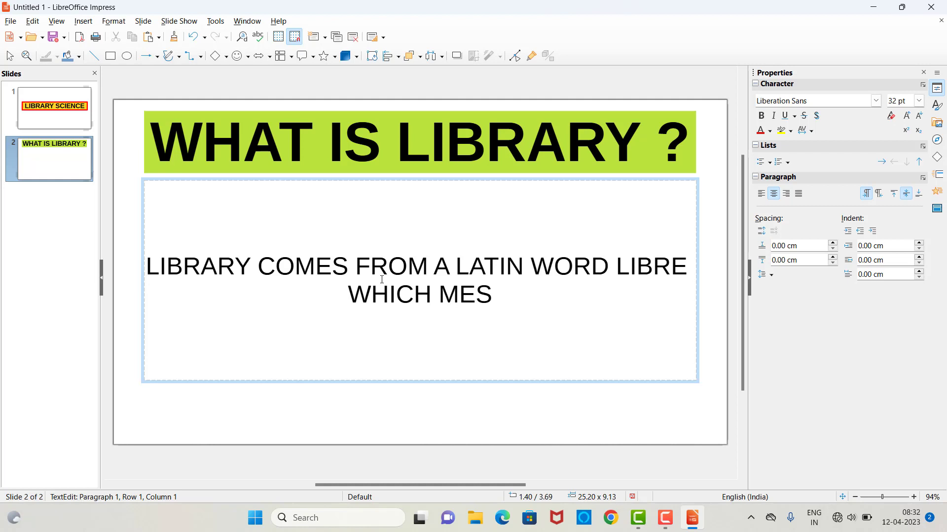
key(BackSpace)
text(ANS )
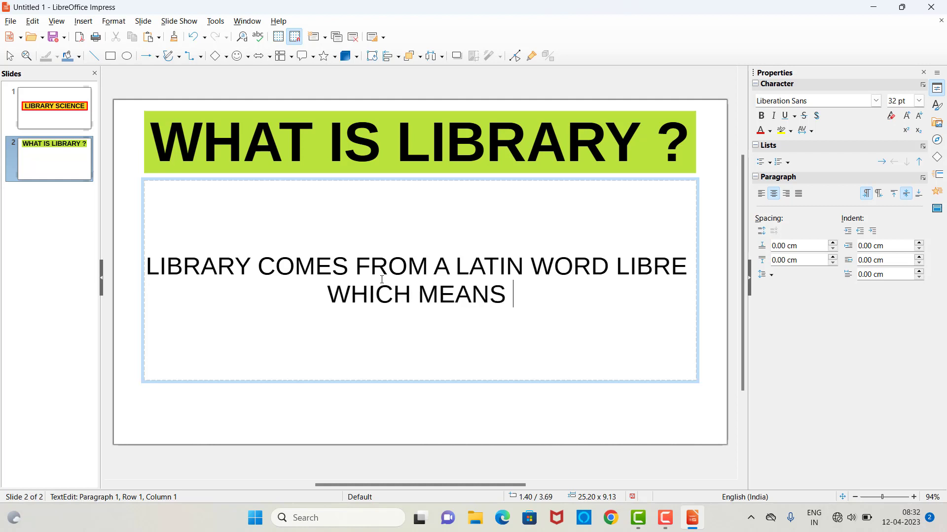
text(BOOK.)
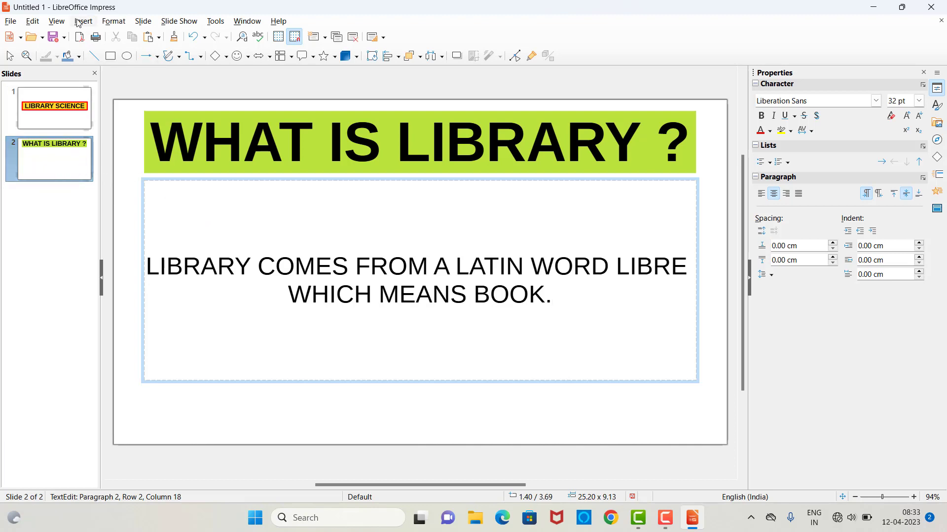
Add a new slide after the "WHAT IS LIBRARY ?" slide
click(146, 22)
click(144, 21)
click(143, 22)
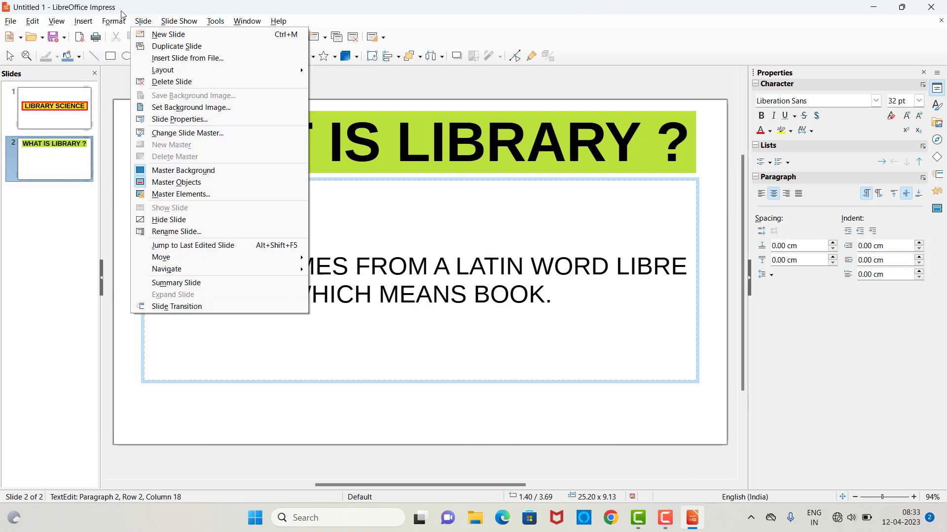
click(151, 34)
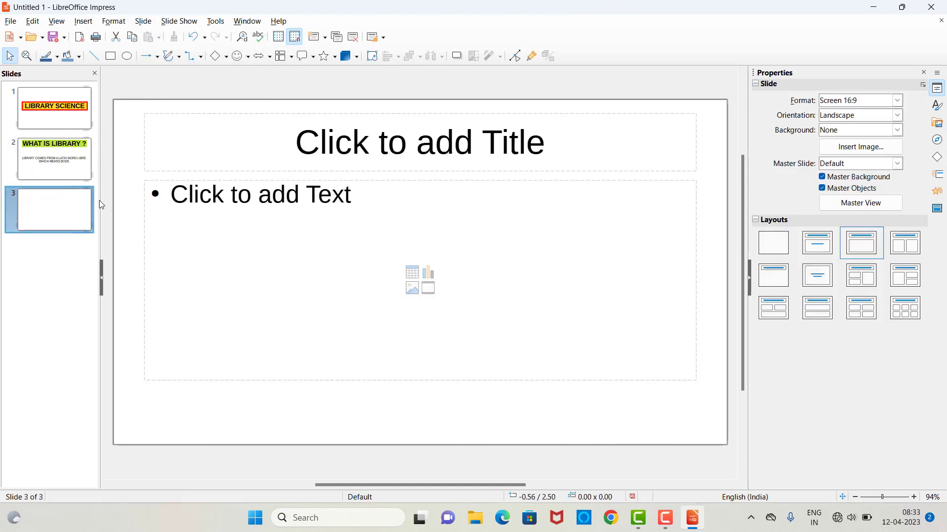
Enter "TYPES OF LIBRARY" as the title of the third slide
click(313, 148)
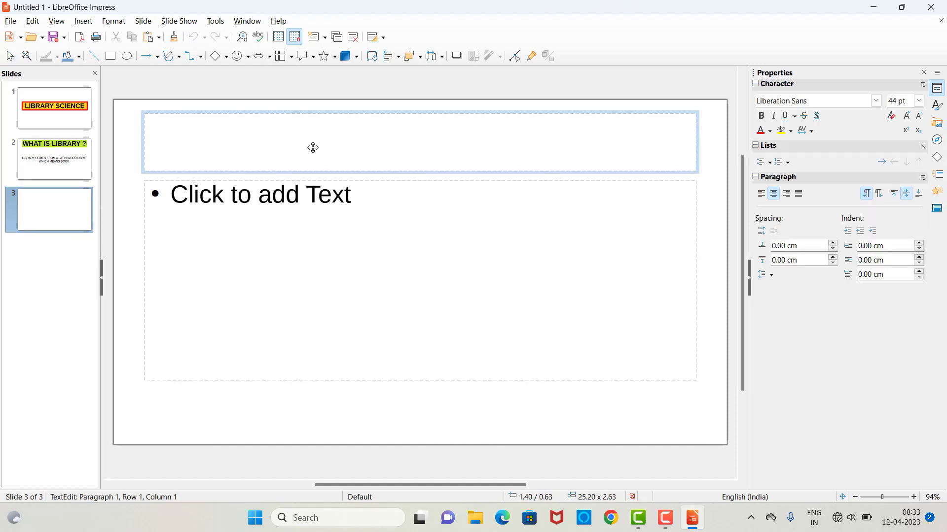
key(Escape)
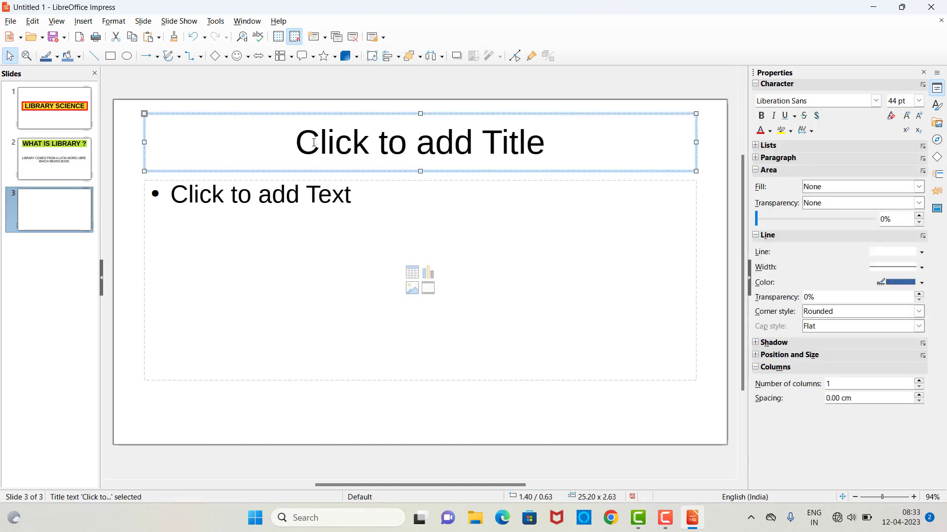
click(313, 143)
text(T)
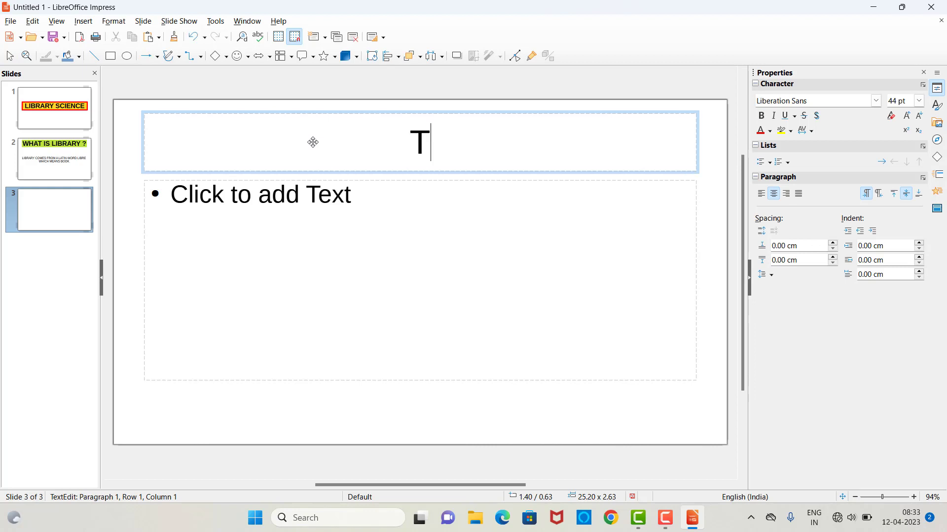
text(YPES )
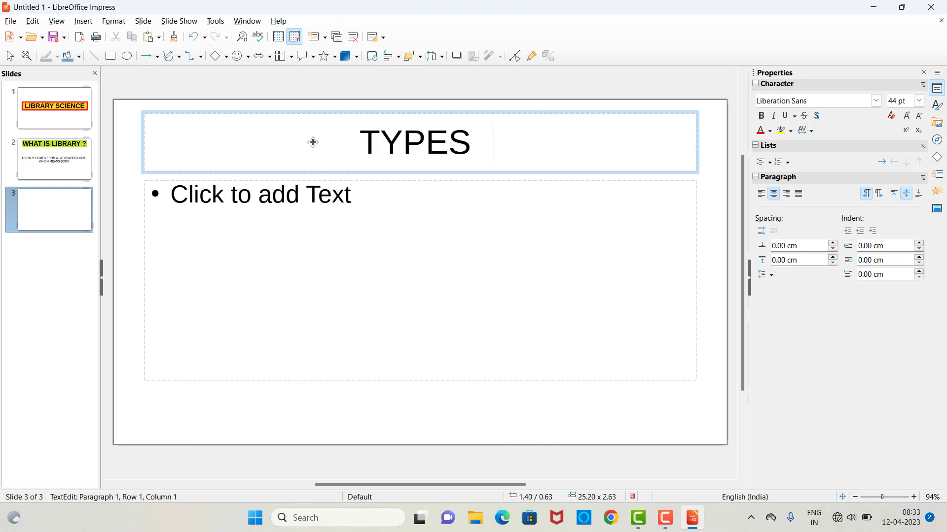
text(OF LIBRARY)
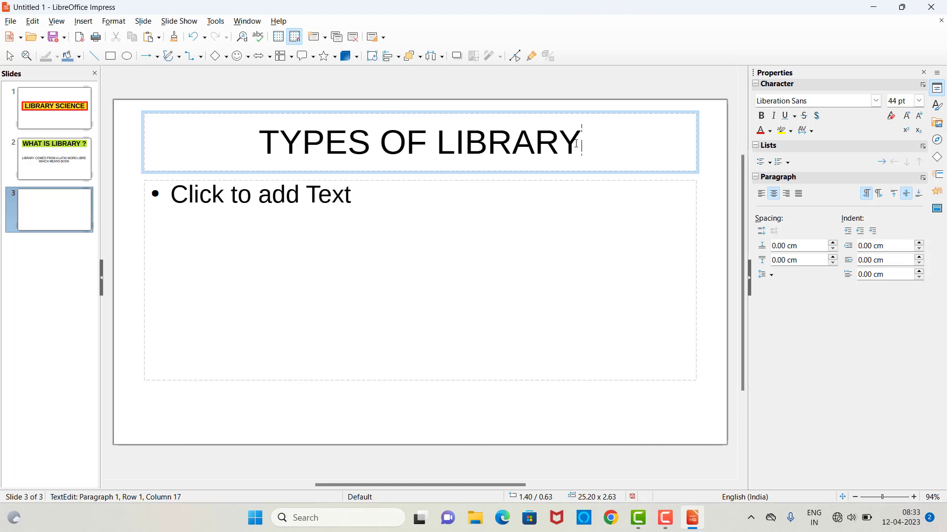
Format the whole "TYPES OF LIBRARY" title text as 72 pt bold
drag(575, 143, 228, 105)
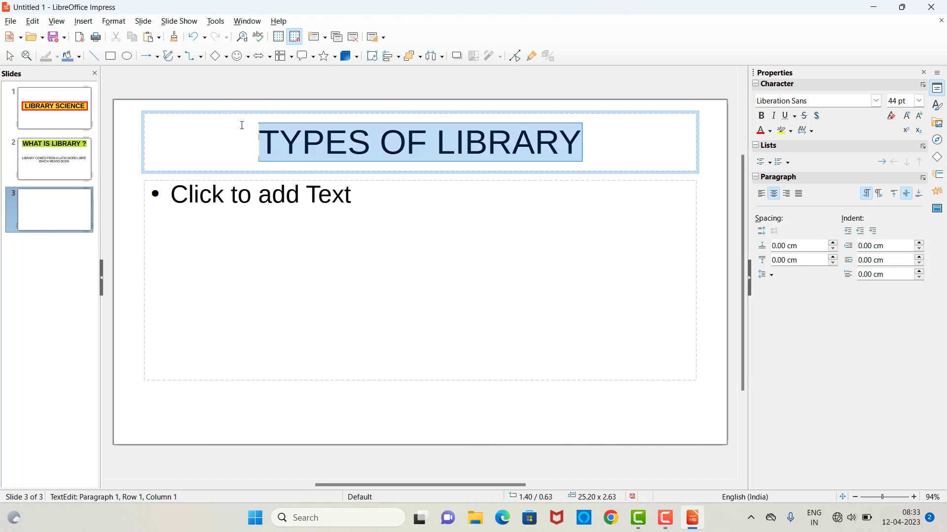
click(919, 100)
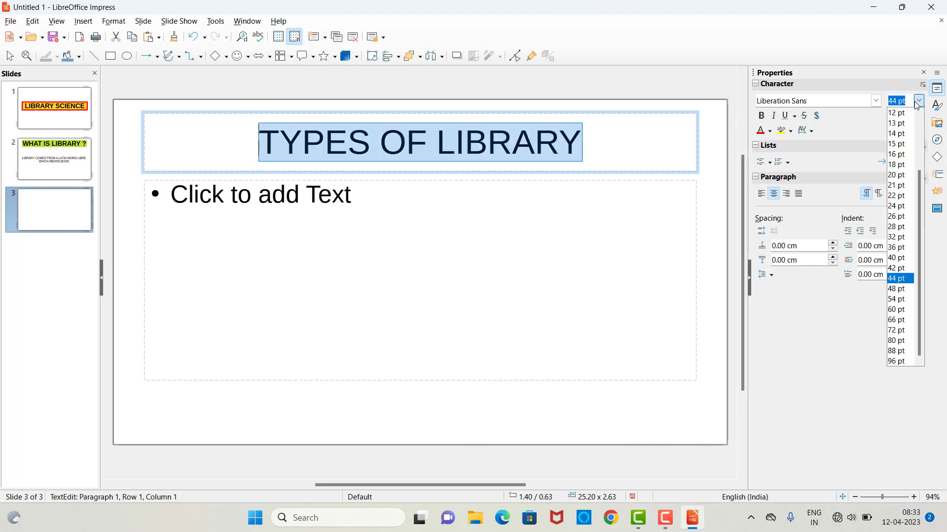
click(906, 330)
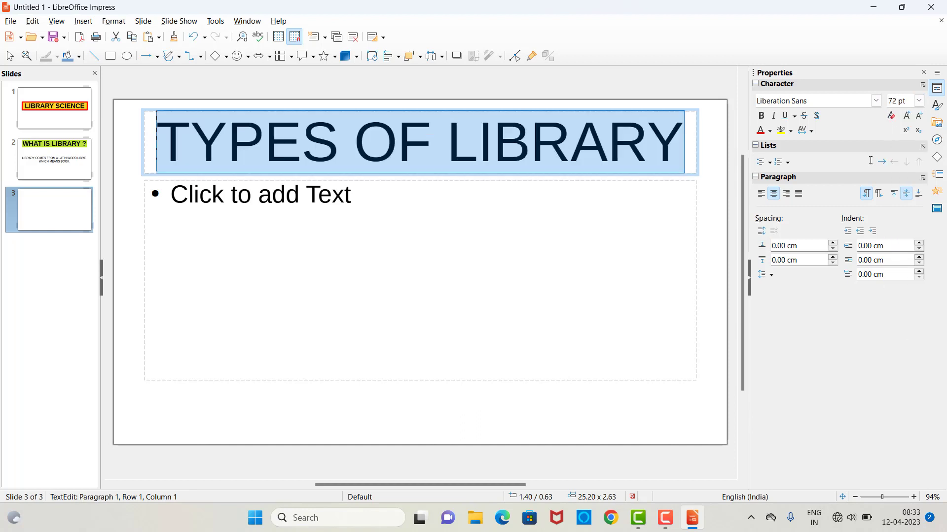
click(761, 117)
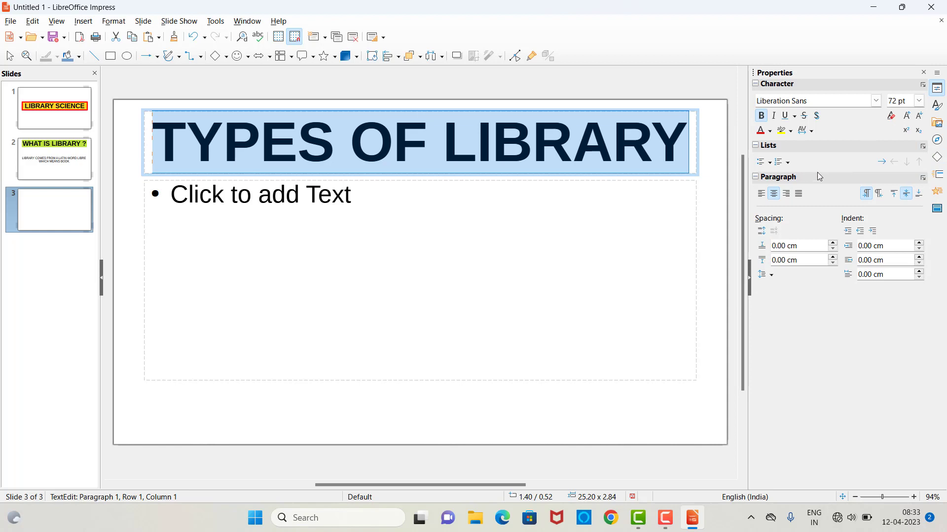
Fill the "TYPES OF LIBRARY" title box with the solid colour Light Gold 1
click(669, 252)
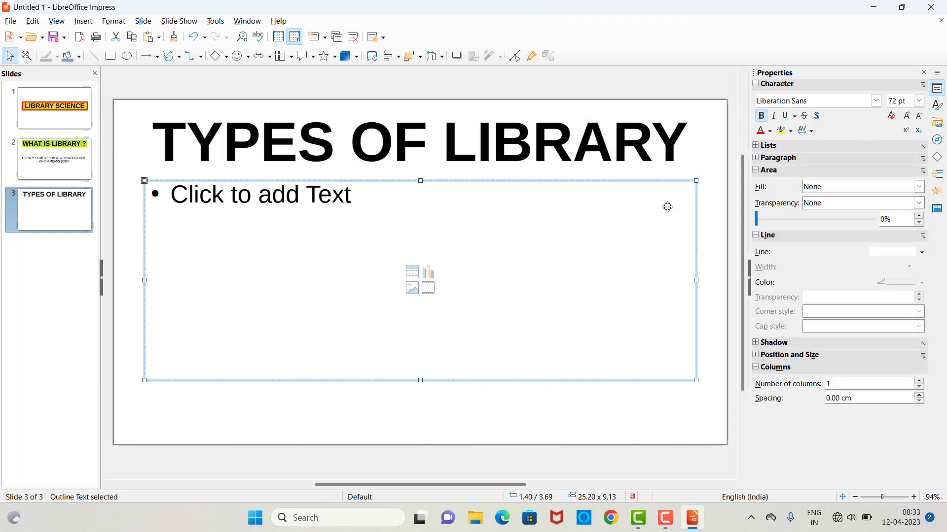
click(664, 163)
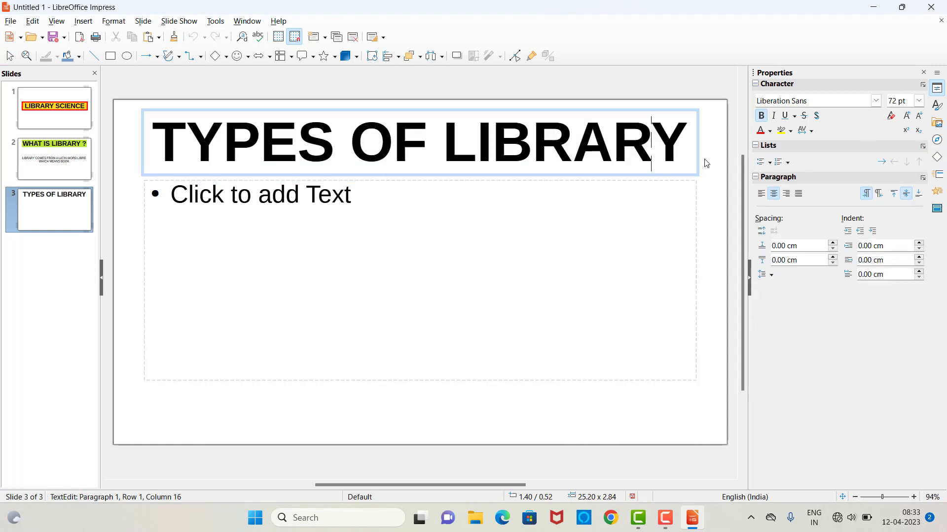
click(690, 161)
click(717, 163)
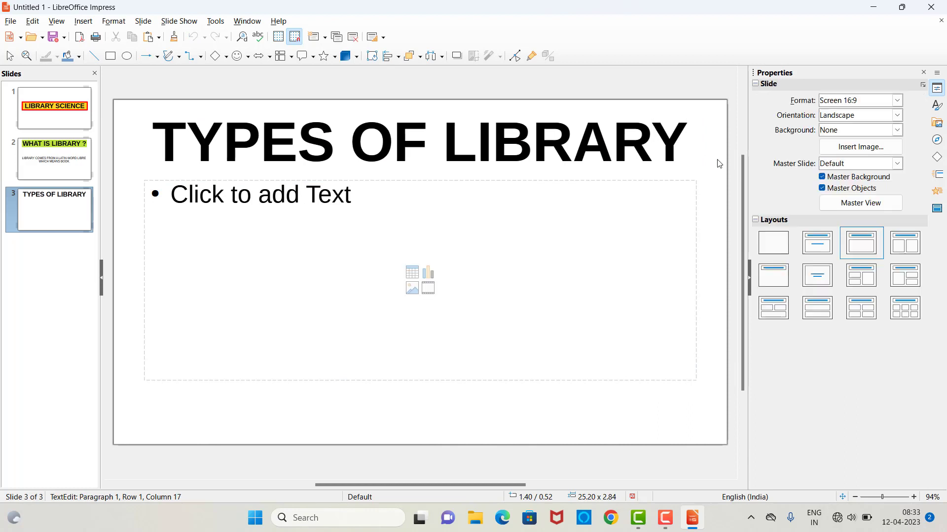
click(691, 153)
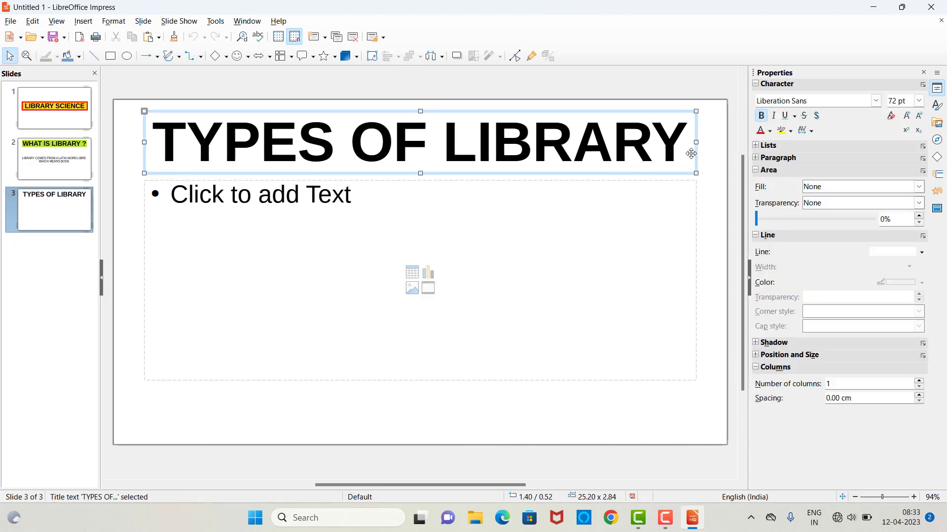
click(920, 187)
click(849, 206)
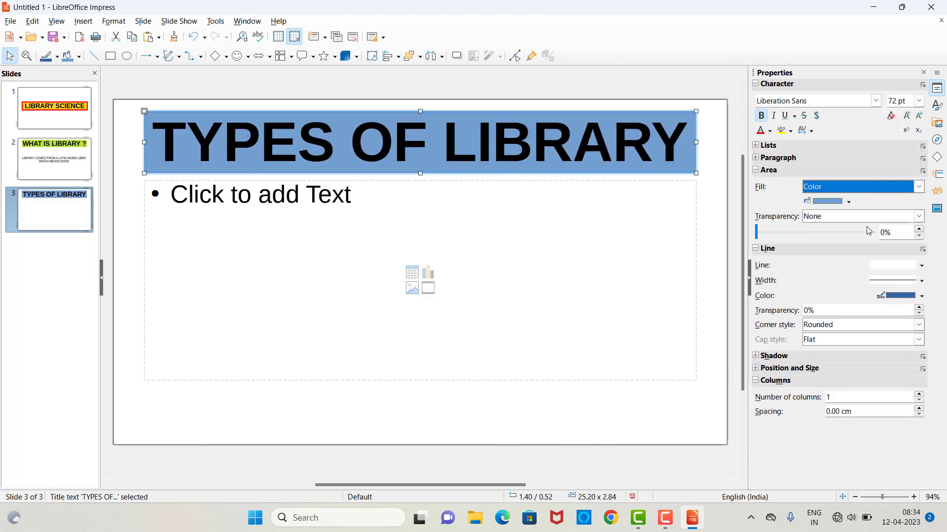
click(848, 202)
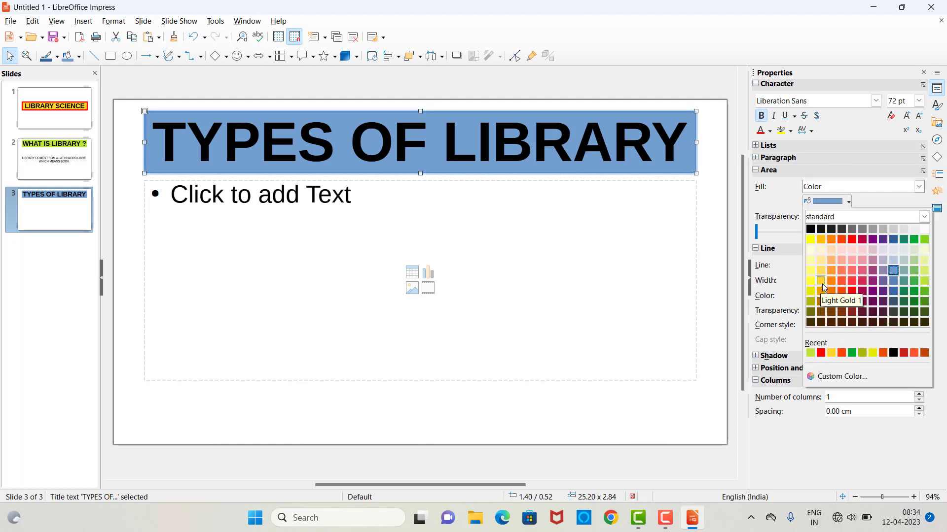
key(Escape)
Enter "ACADEMIC LIBRAY" as the first bullet in the text area below the title
click(543, 273)
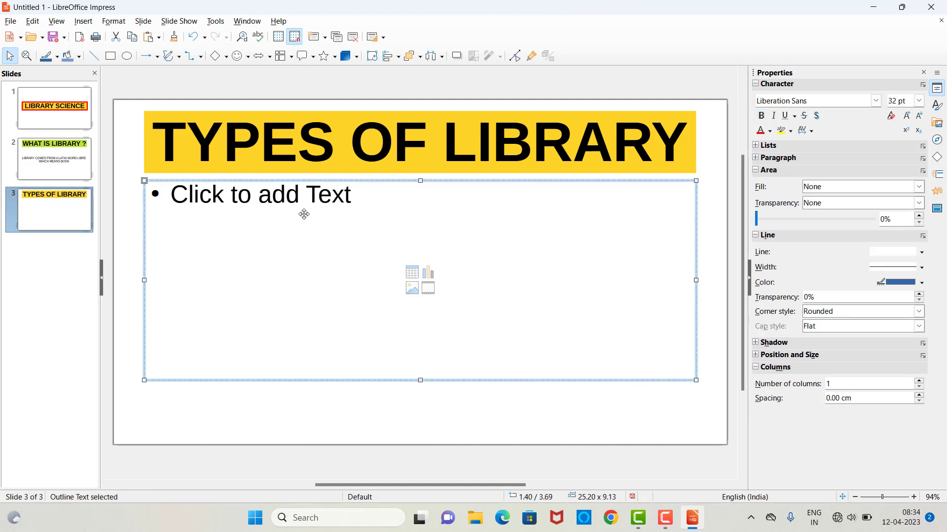
click(298, 197)
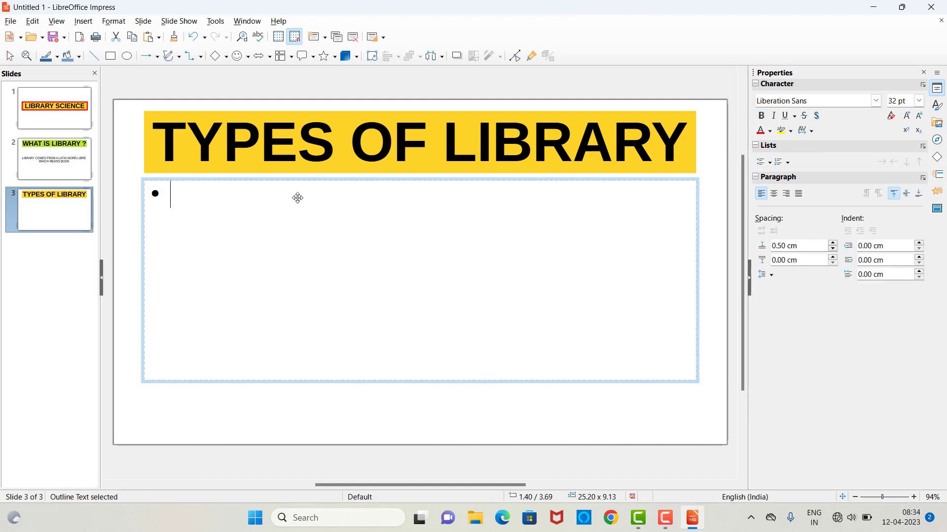
text(AC)
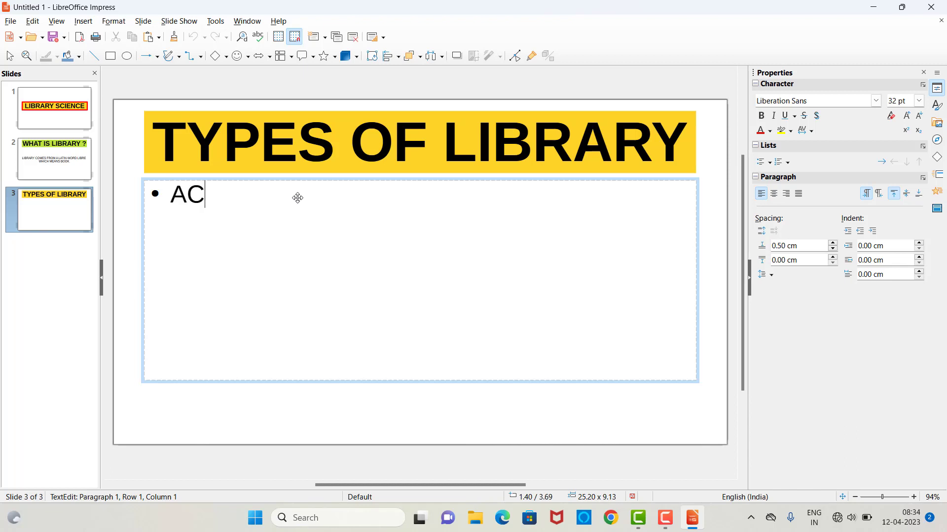
text(ADEMIC LIBE)
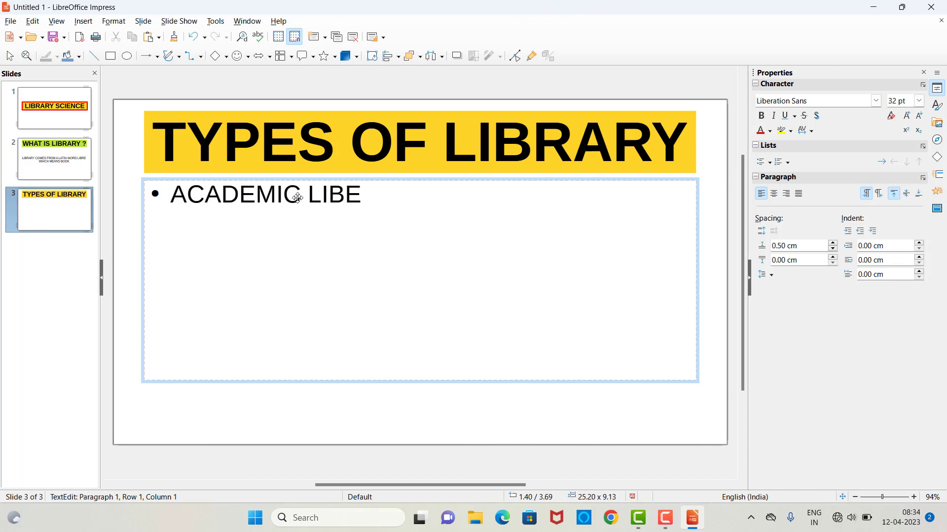
key(BackSpace)
text(R)
text(AY )
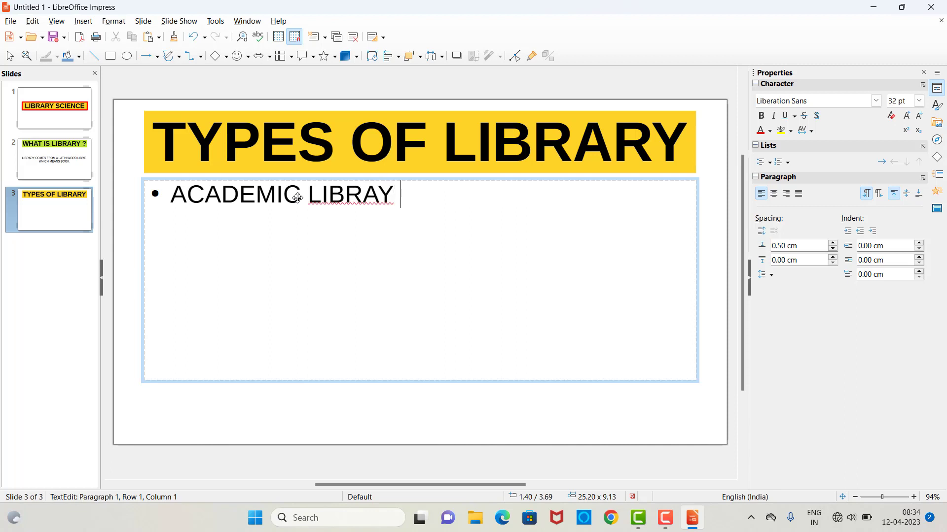
Add the bullets "PUBLIC LIBRARY" and "DIGITAL LIBRARY" below the first one, followed by three empty bullets
text(PUBLI)
text(L)
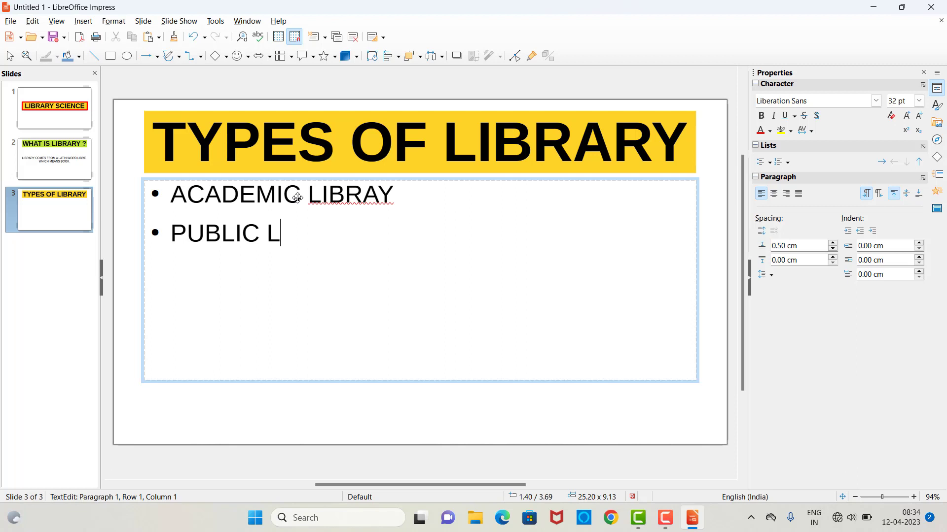
text(IBRARU)
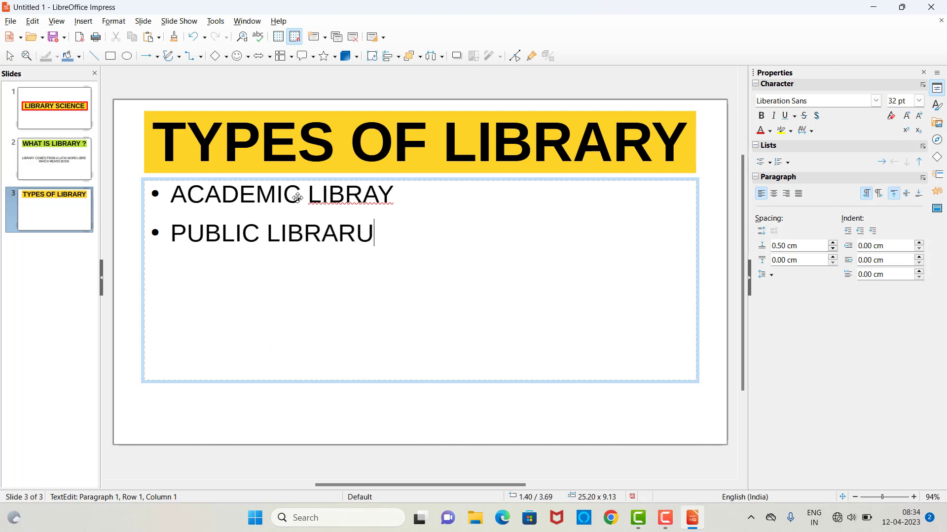
key(BackSpace)
text(HY)
key(BackSpace)
key(BackSpace)
text(DIGITA)
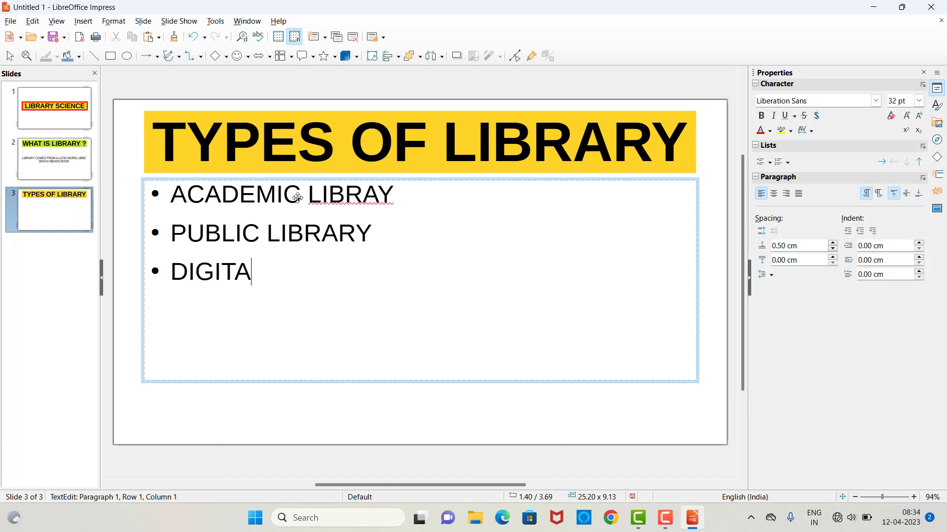
text(L LIBRARY)
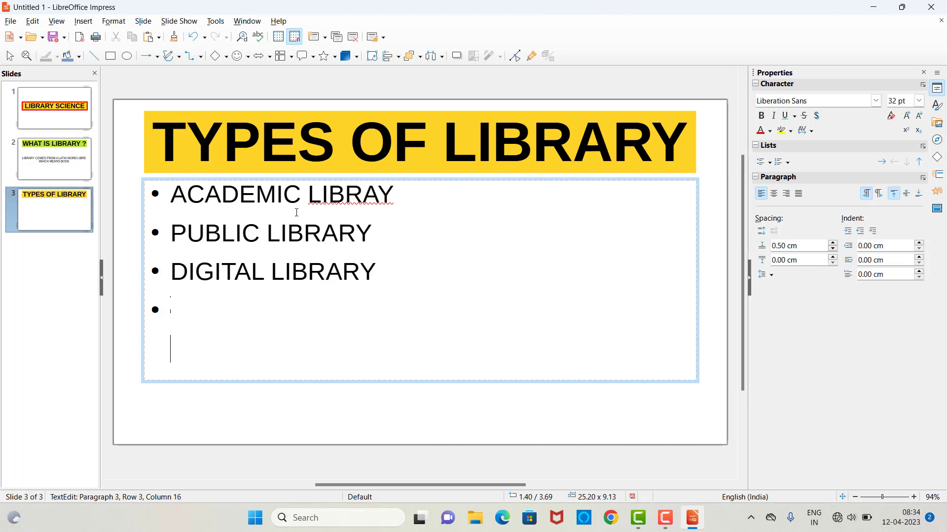
key(Return)
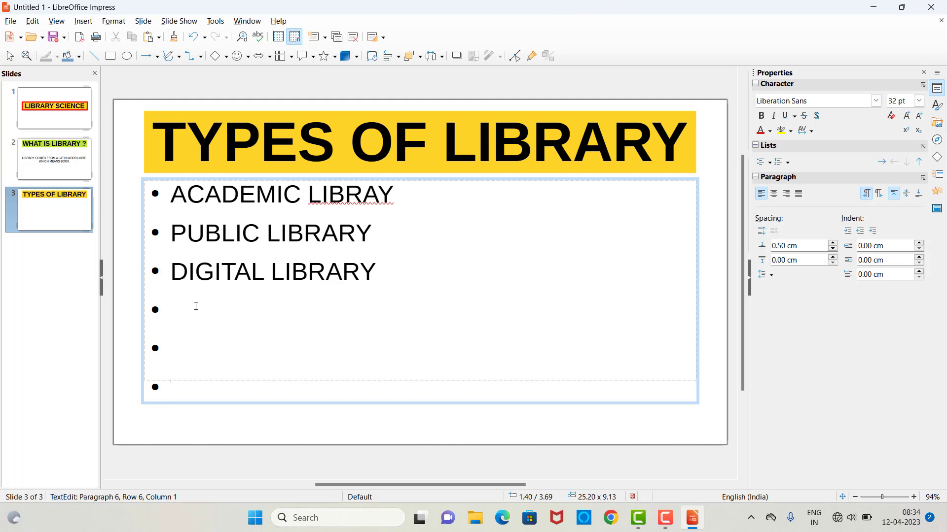
Add a new slide after the "TYPES OF LIBRARY" slide and enter "NATIONAL LIBRAY" as its title
click(142, 22)
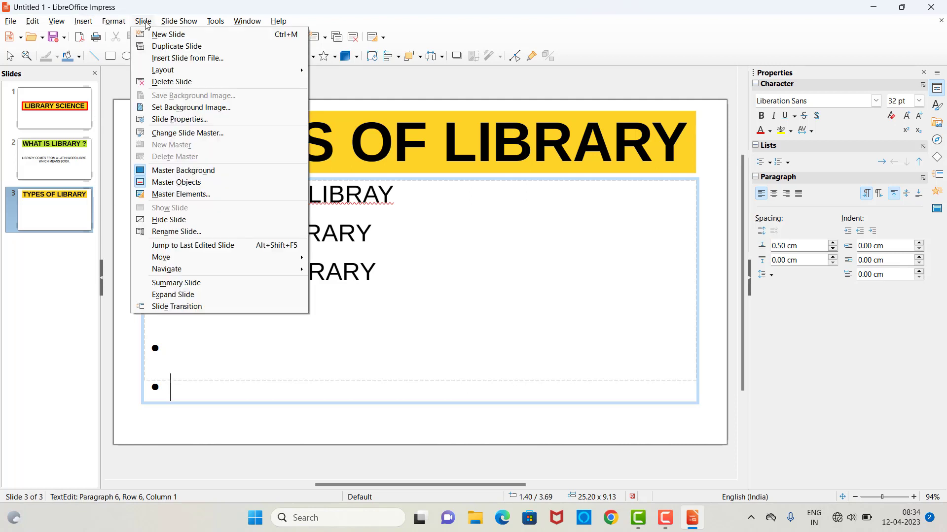
click(167, 33)
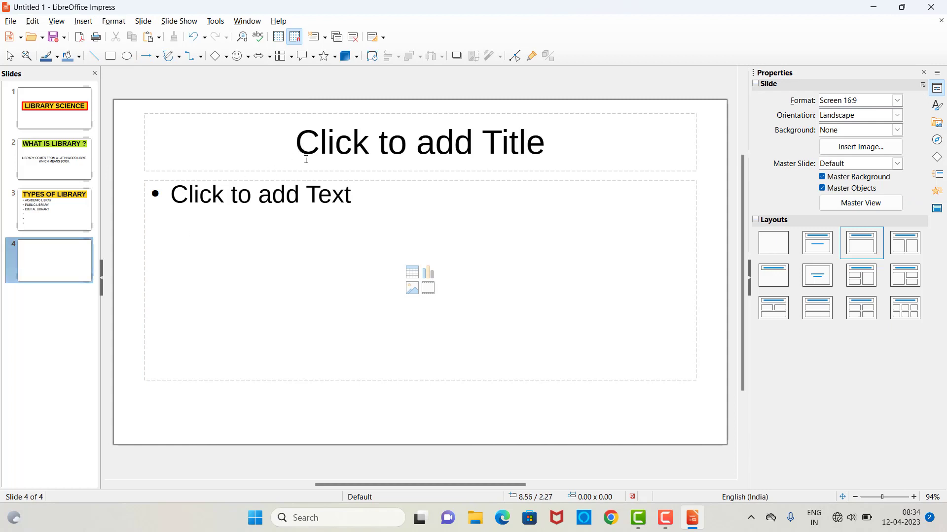
click(329, 140)
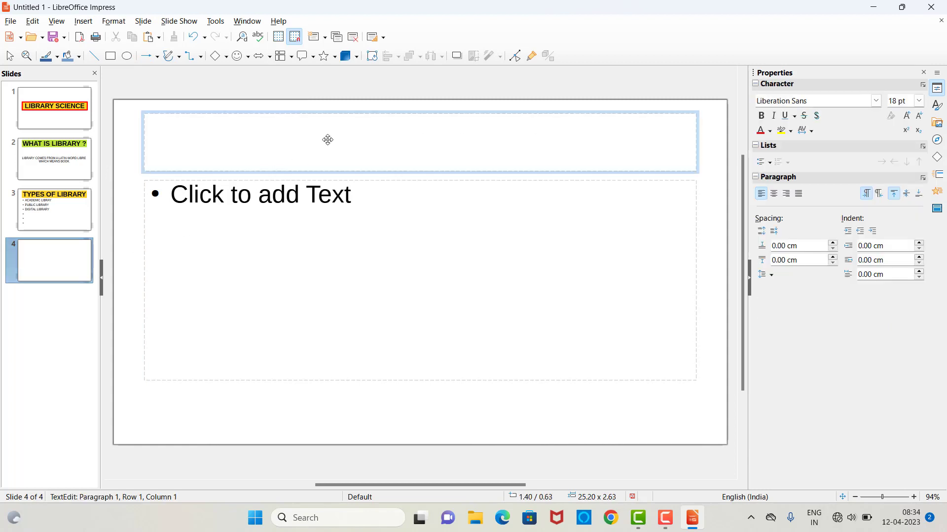
key(Escape)
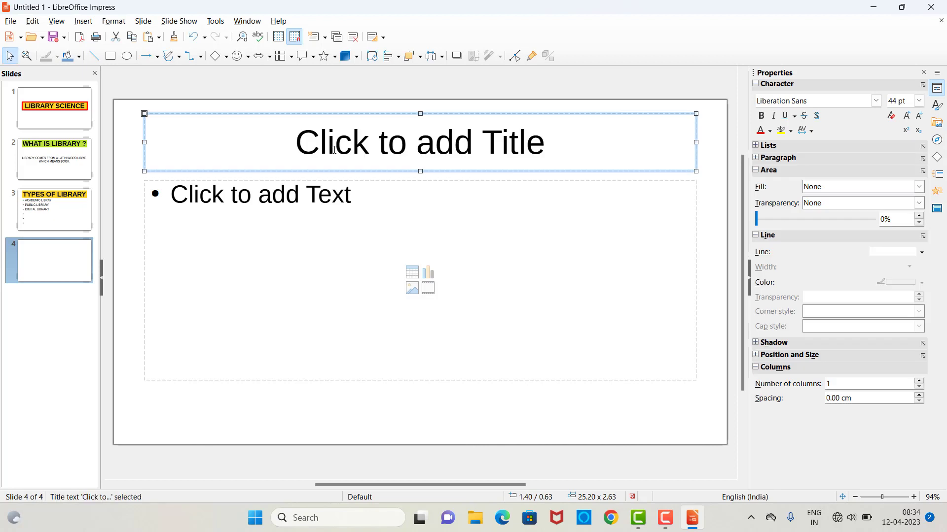
click(334, 149)
text(NATINA)
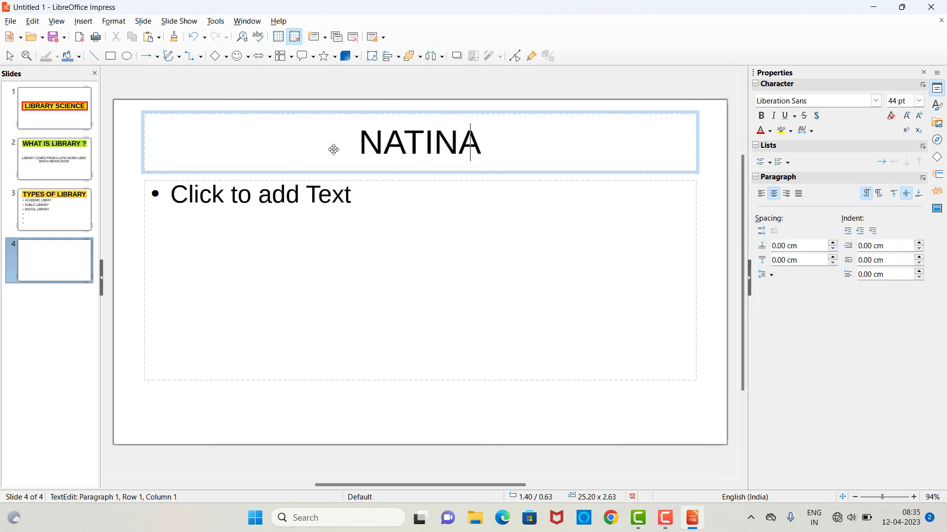
key(BackSpace)
key(BackSpace)
text(ONAL)
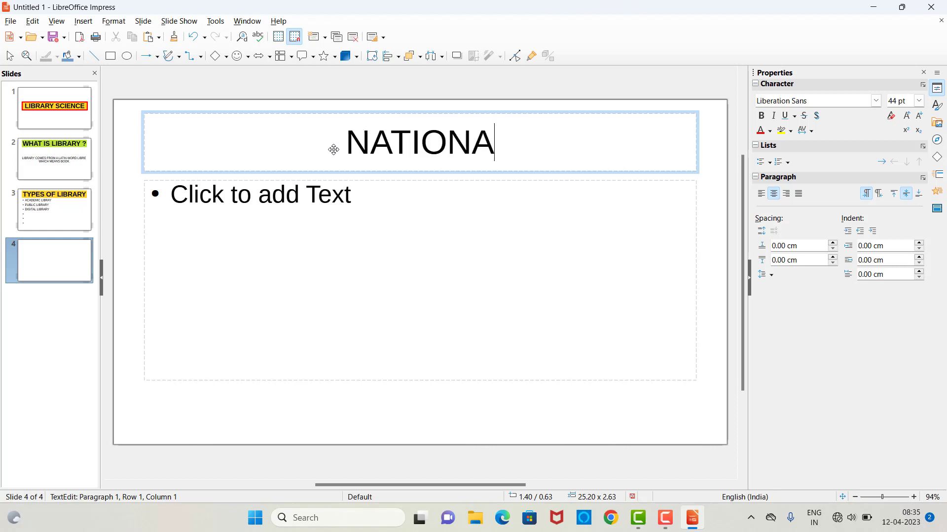
text( LIBRAY)
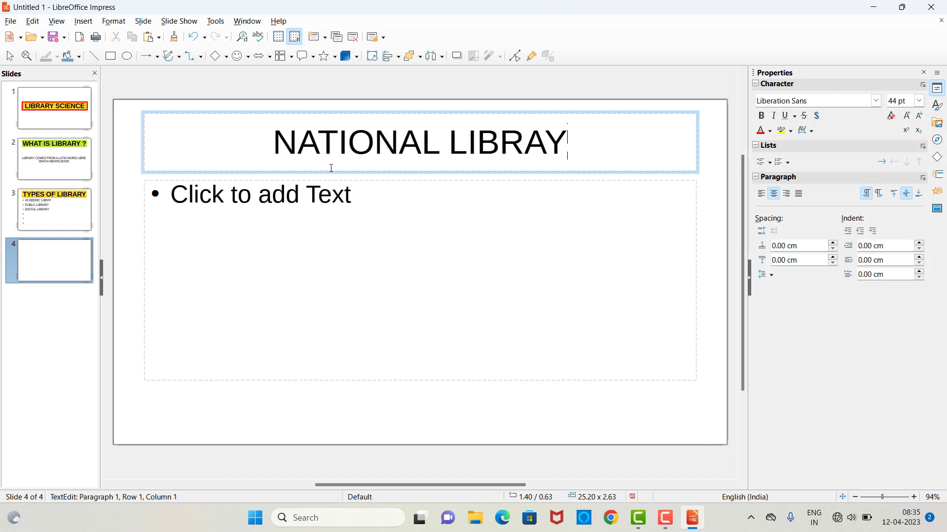
Insert the image "national-library-kolkata-tourism-location-address" from the Saved Pictures folder in Pictures into the content area below the title
click(285, 259)
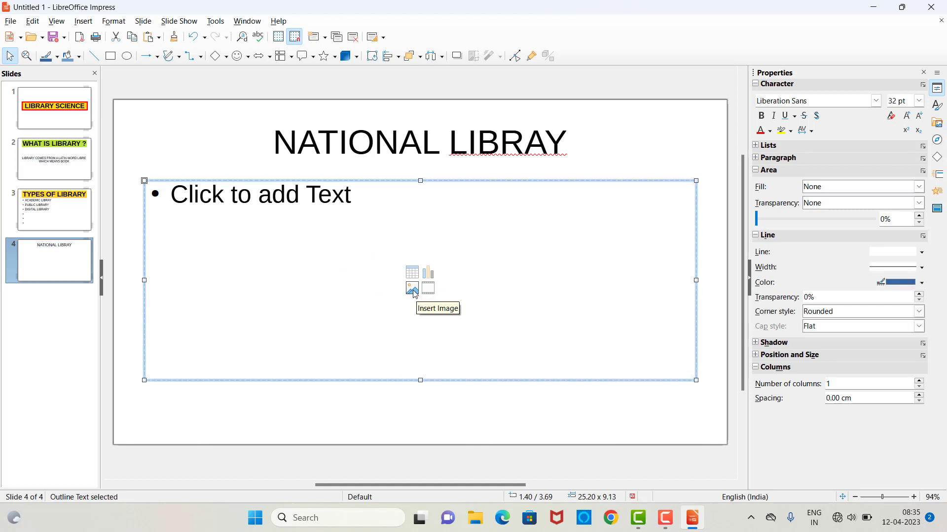
click(81, 22)
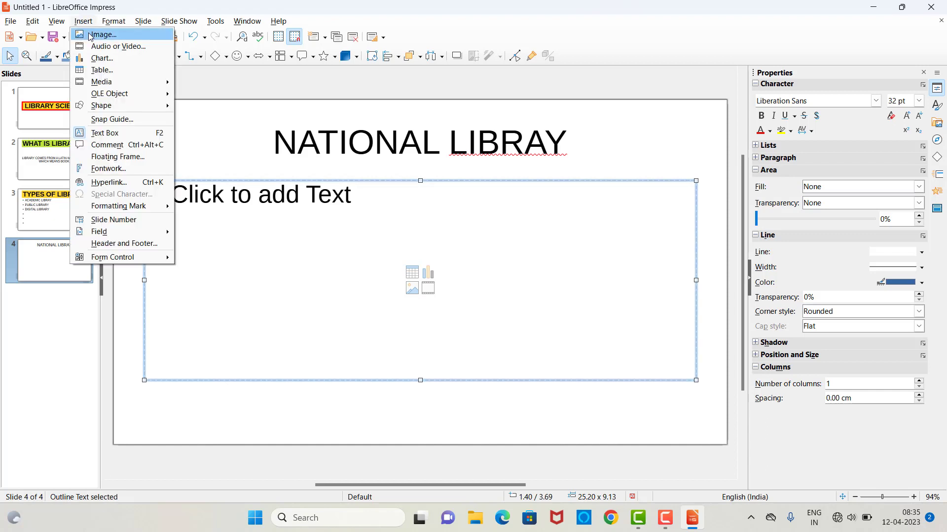
click(91, 35)
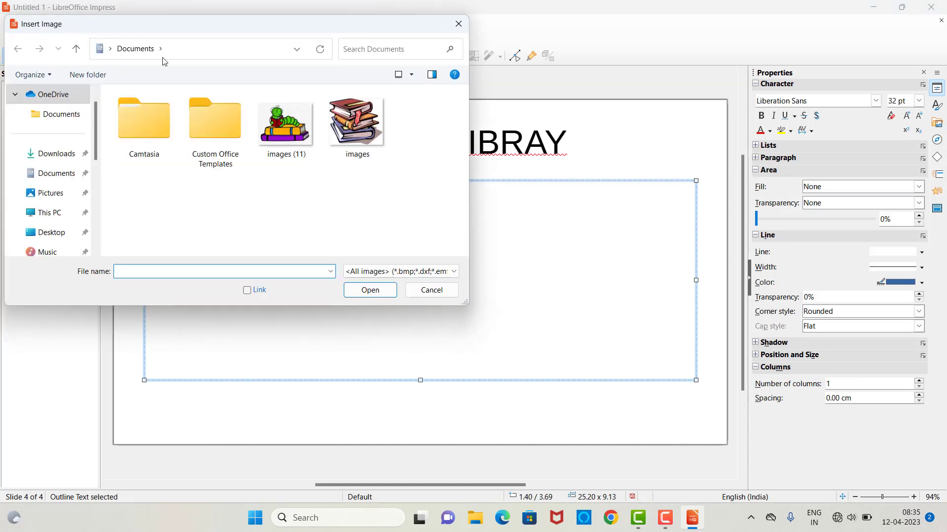
drag(95, 123, 95, 143)
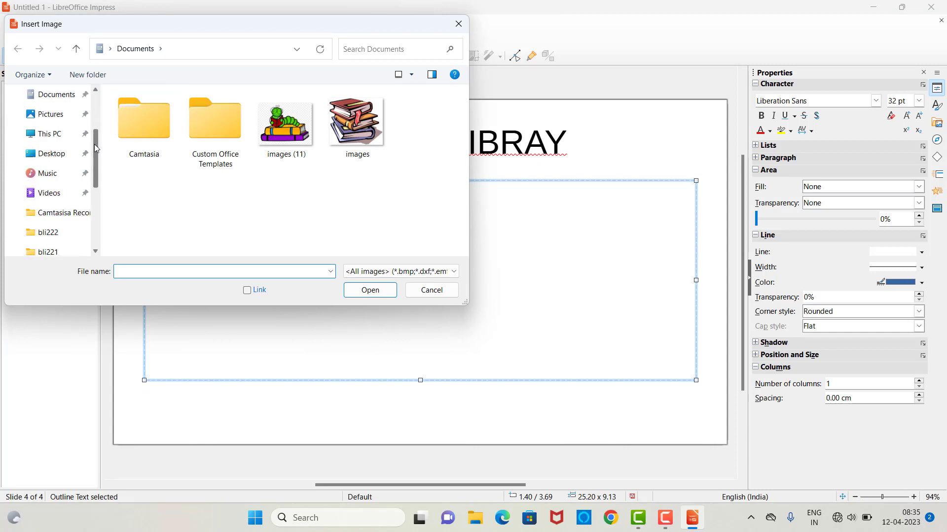
mouse_move(94, 144)
mouse_down()
mouse_move(94, 152)
mouse_move(93, 143)
mouse_up()
click(50, 114)
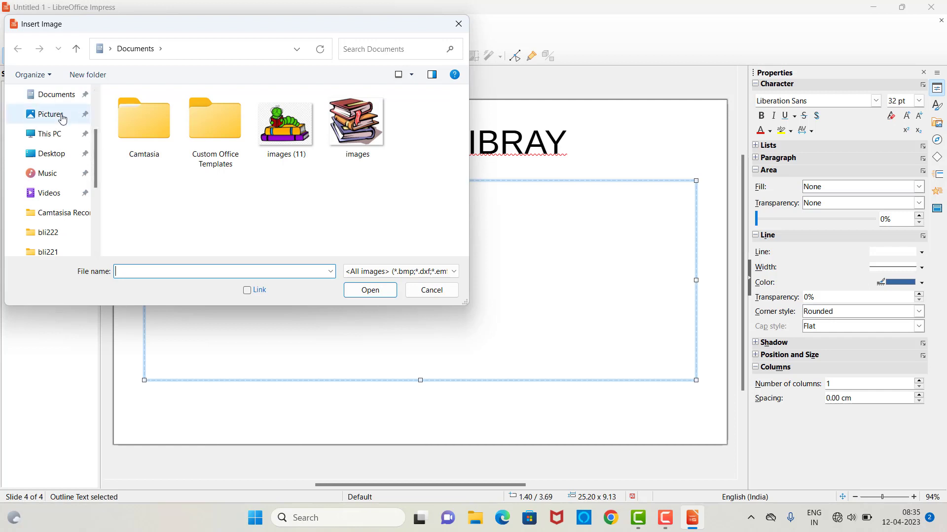
click(220, 154)
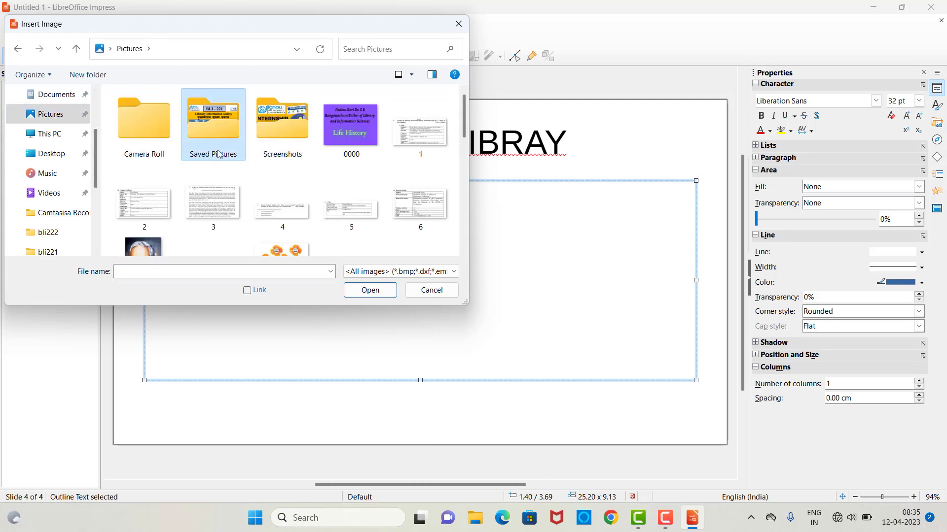
click(219, 154)
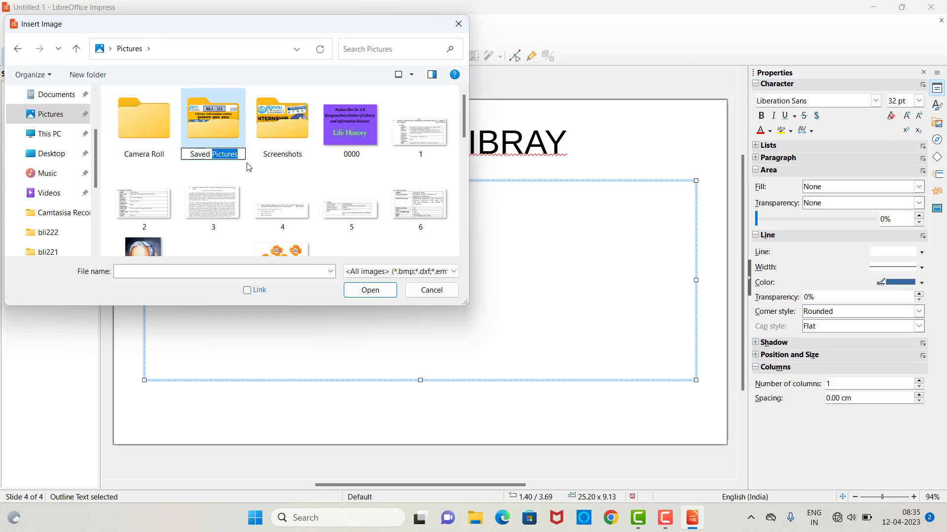
click(365, 292)
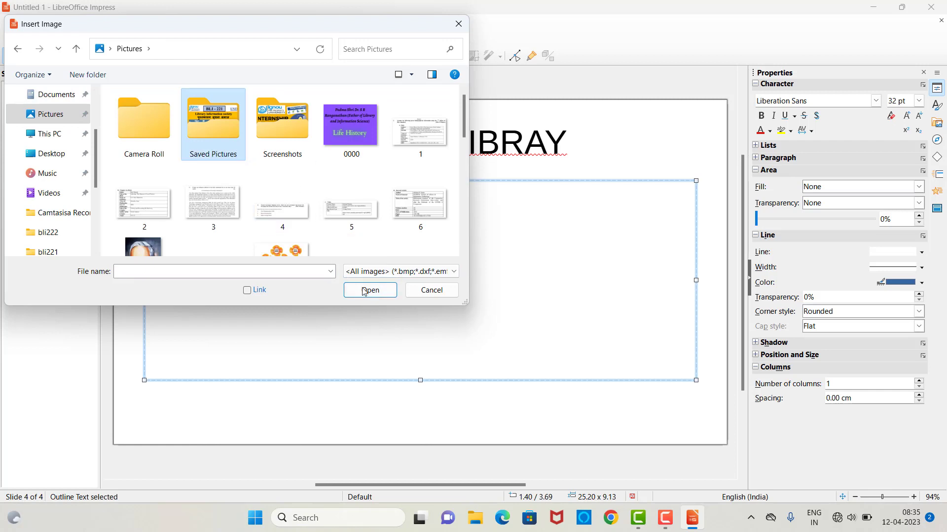
click(365, 292)
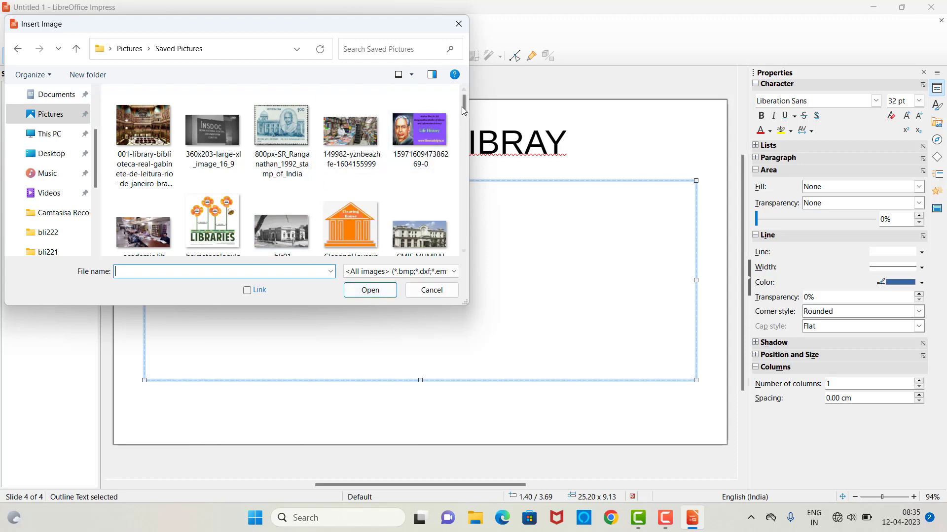
drag(462, 105, 483, 196)
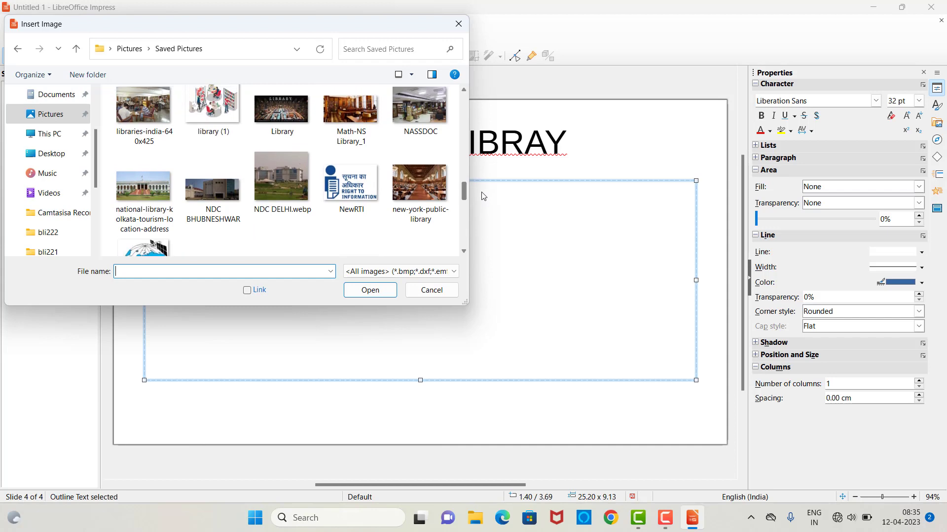
click(163, 187)
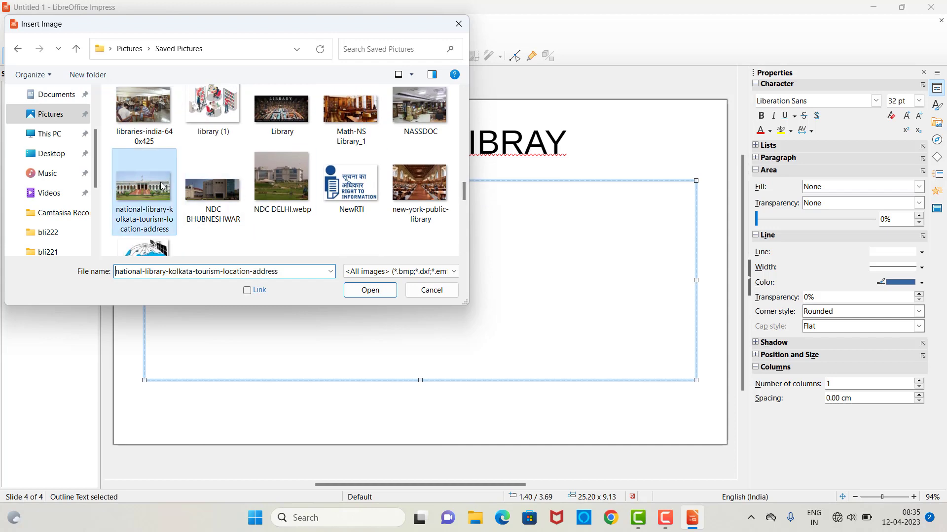
click(377, 291)
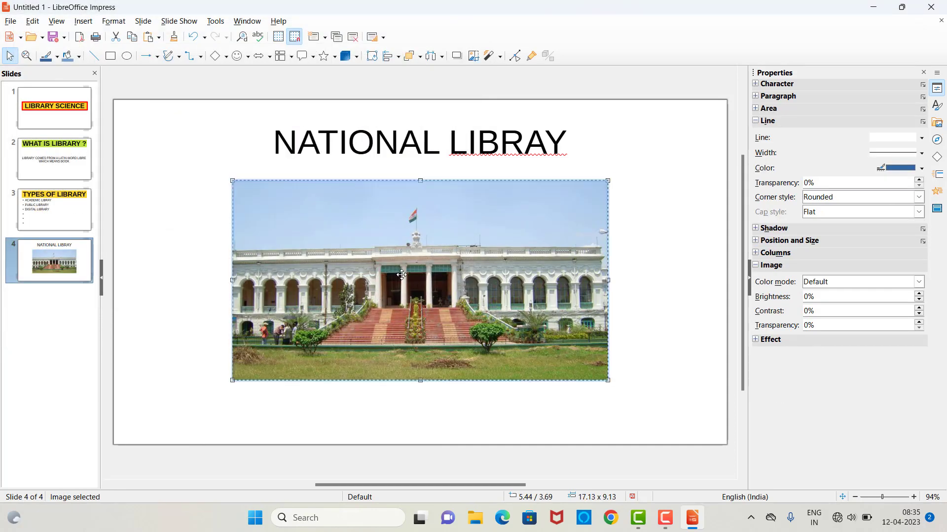
Shrink the library picture slightly from its upper-left corner to about 17.06 x 9.10 cm
click(401, 275)
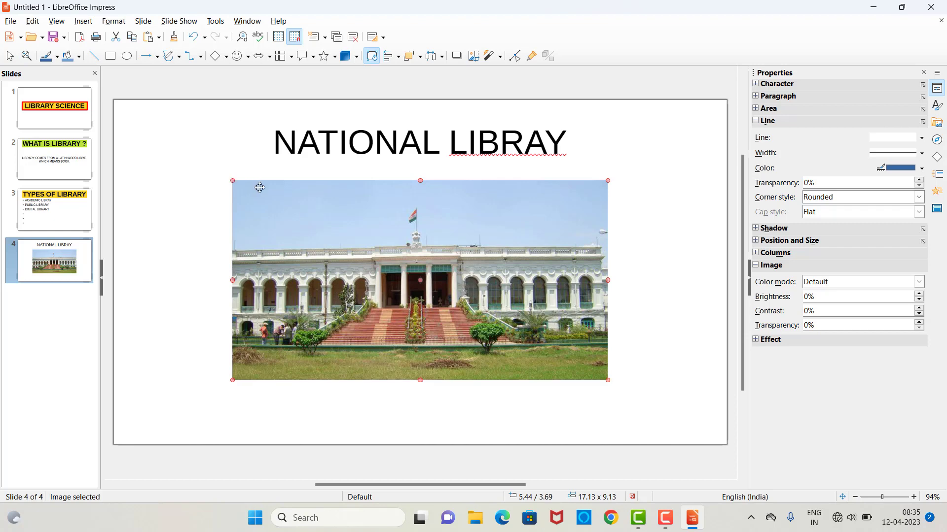
click(260, 188)
mouse_move(232, 181)
mouse_down()
mouse_move(182, 153)
mouse_move(234, 181)
mouse_up()
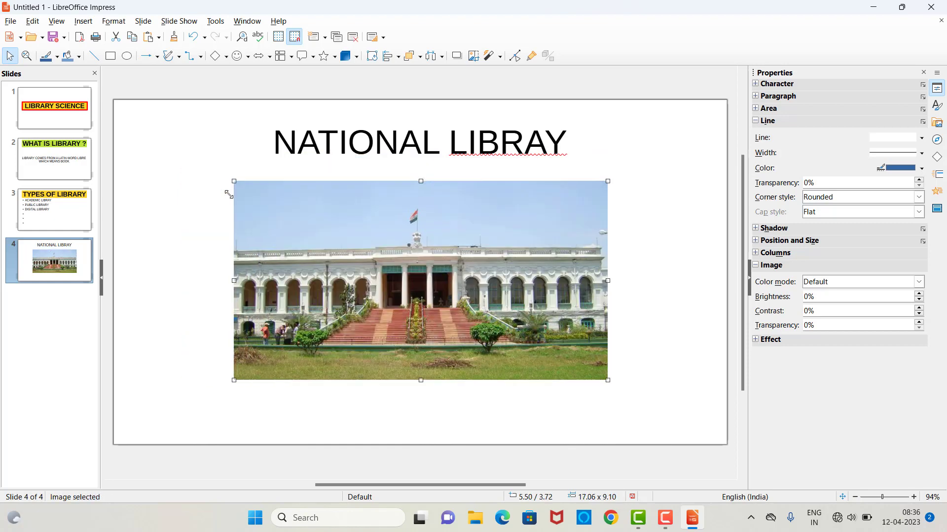
drag(318, 222, 318, 221)
Correct the title's spelling to "NATIONAL LIBRARY" and format the whole title text as 72 pt bold
click(550, 140)
text(R)
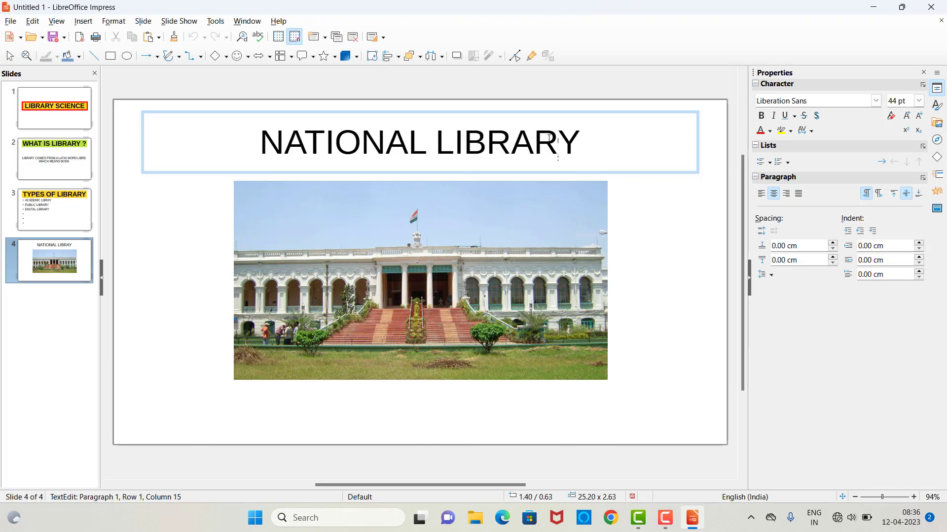
drag(589, 141, 199, 131)
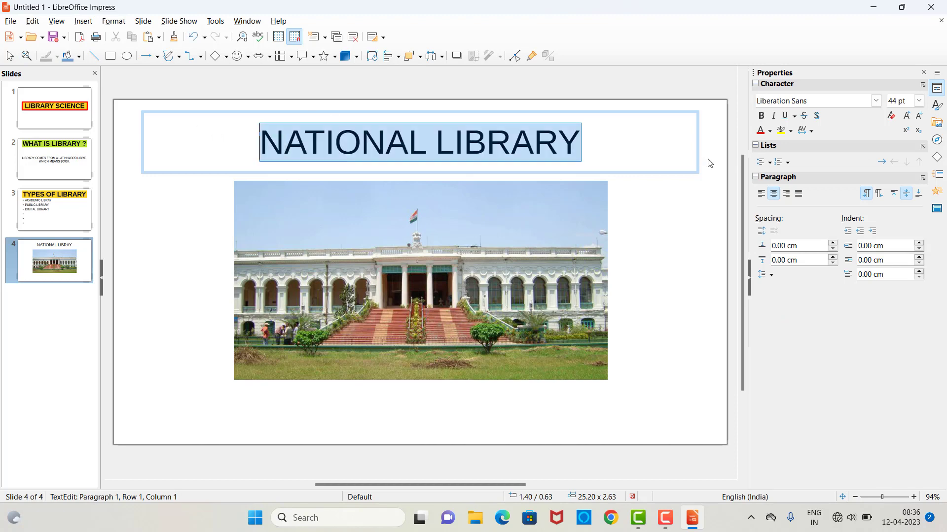
click(763, 117)
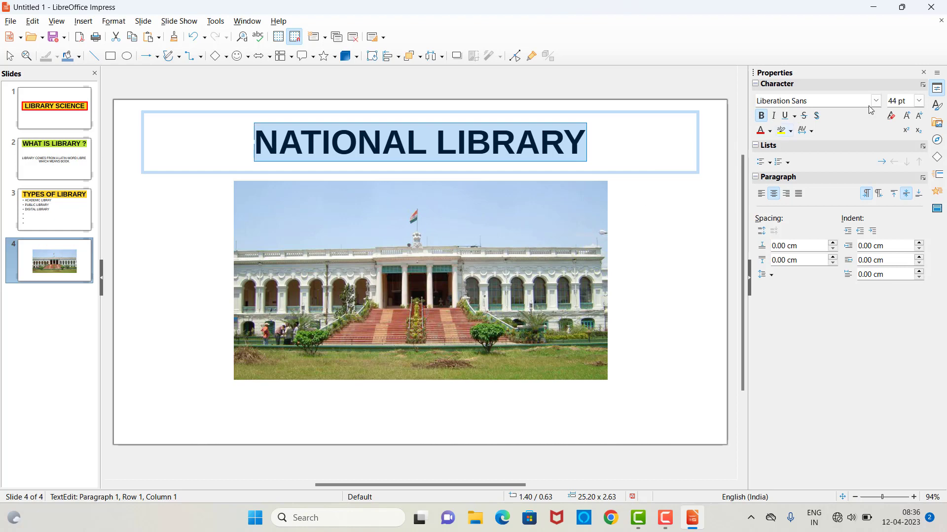
click(919, 101)
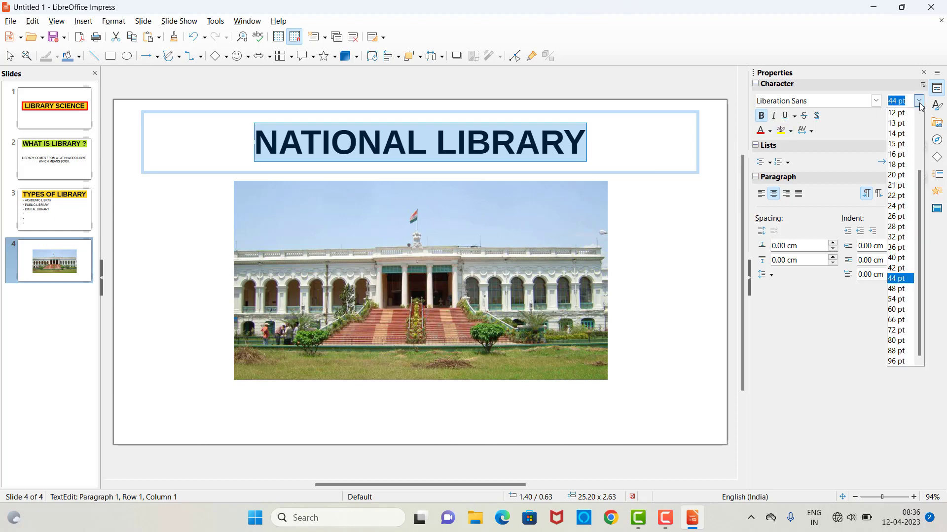
click(898, 330)
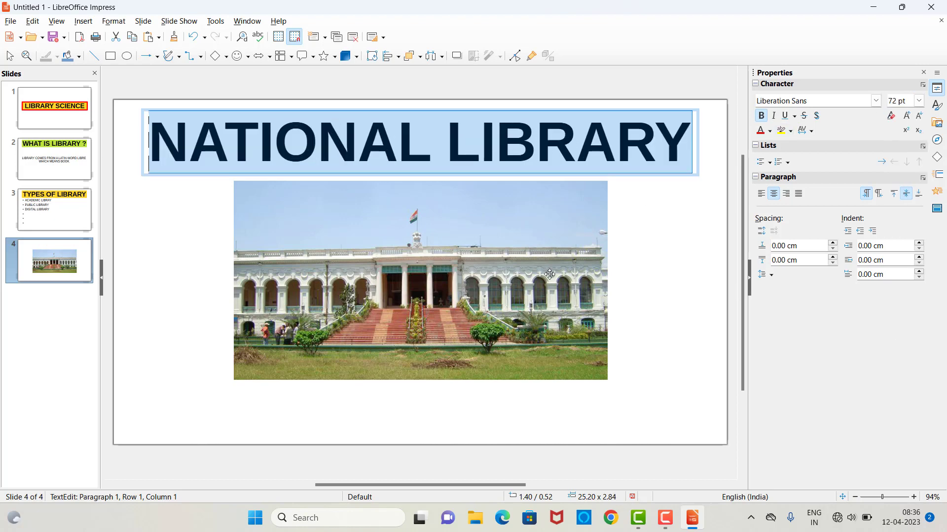
Move the library picture slightly down, away from the title, to position about 5.44 / 4.40 cm
mouse_move(549, 274)
mouse_down()
mouse_move(549, 311)
mouse_move(543, 268)
mouse_up()
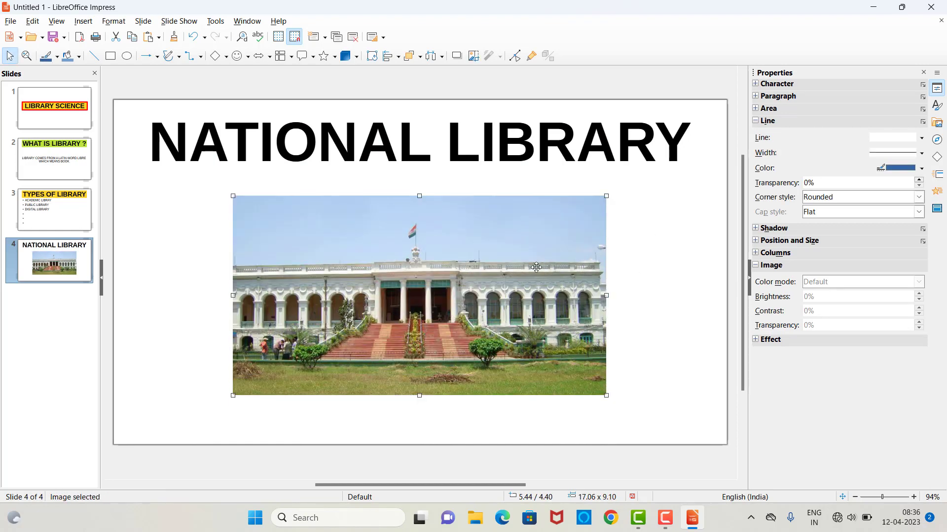
click(538, 154)
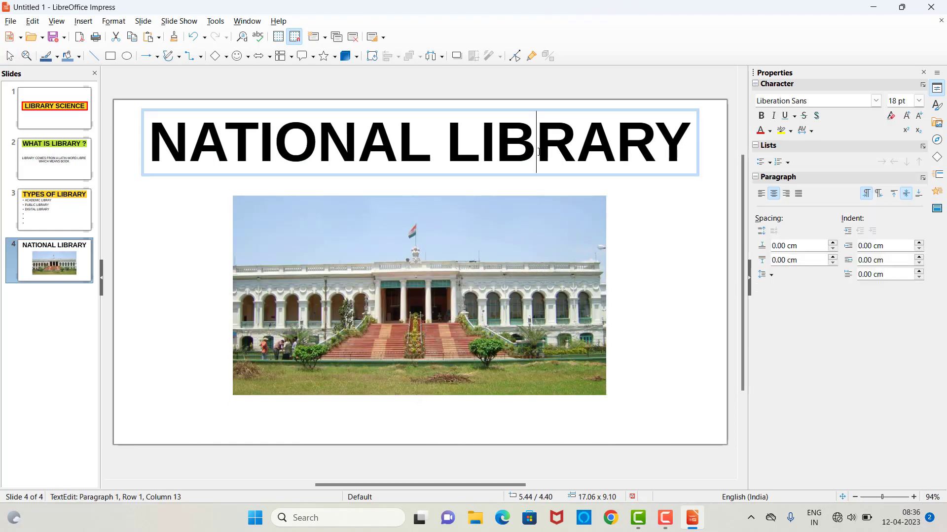
click(693, 199)
Fill the "NATIONAL LIBRARY" title box with a solid colour, trying orange first and settling on light blue
click(701, 154)
click(698, 156)
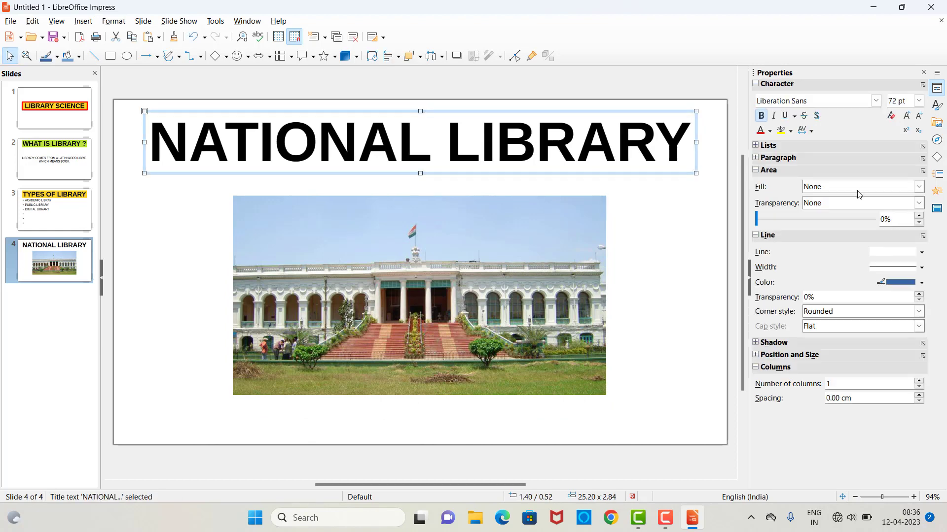
click(919, 186)
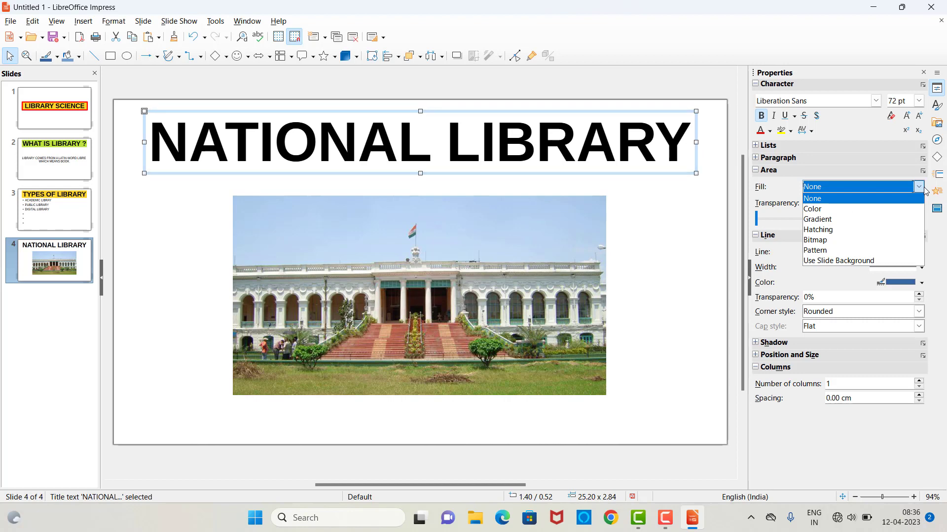
click(879, 206)
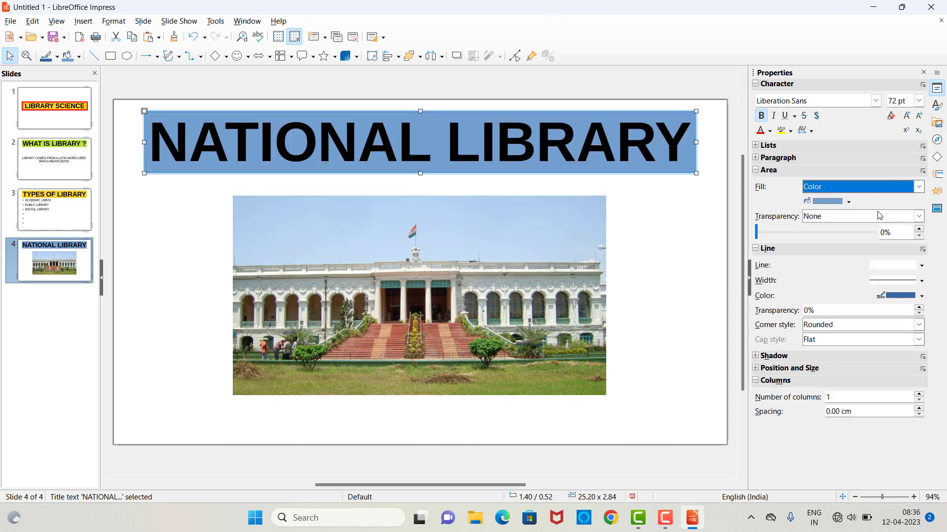
click(849, 202)
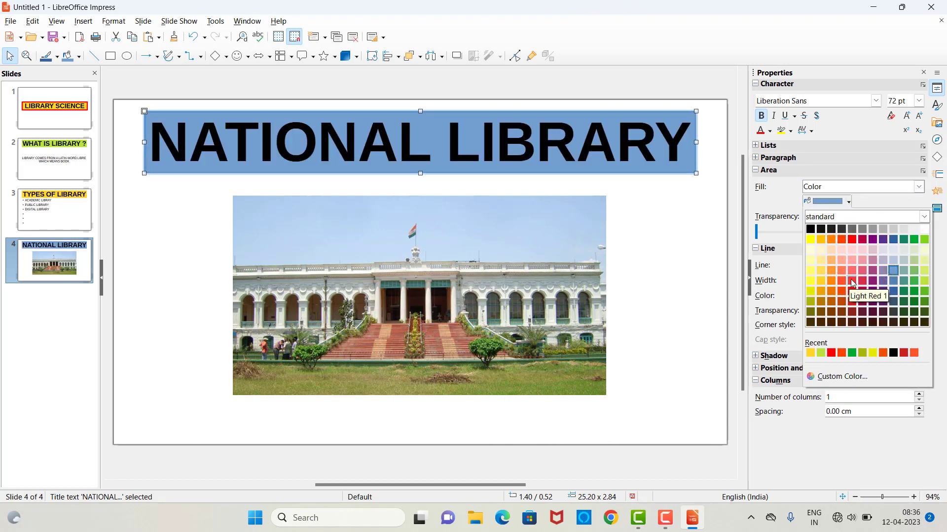
click(833, 282)
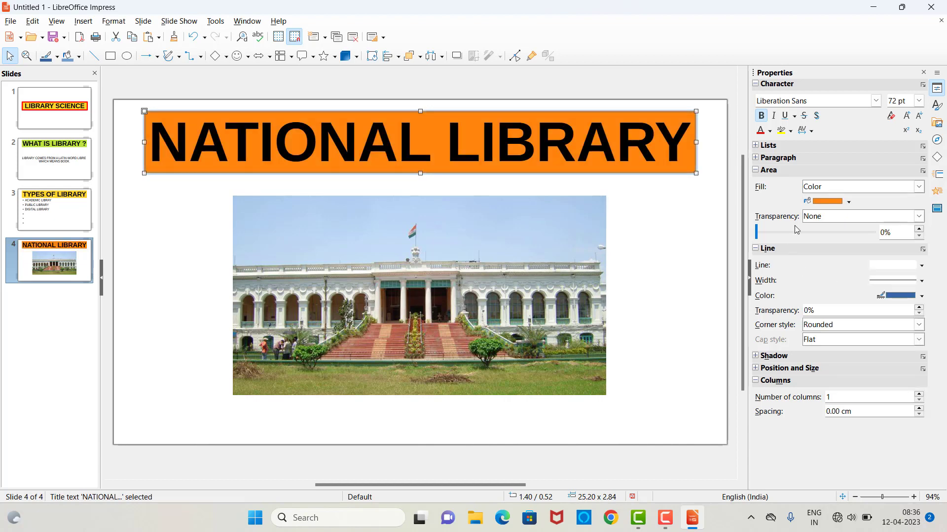
click(847, 202)
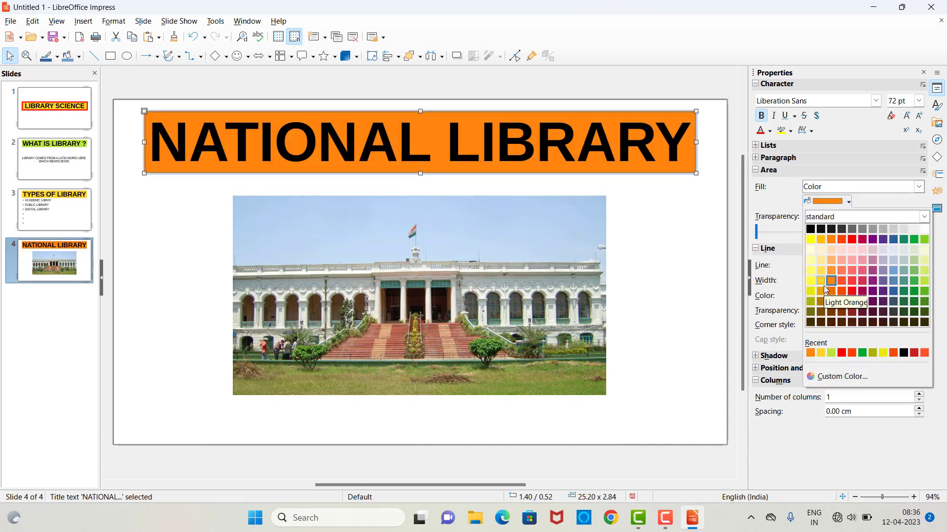
click(895, 279)
click(698, 266)
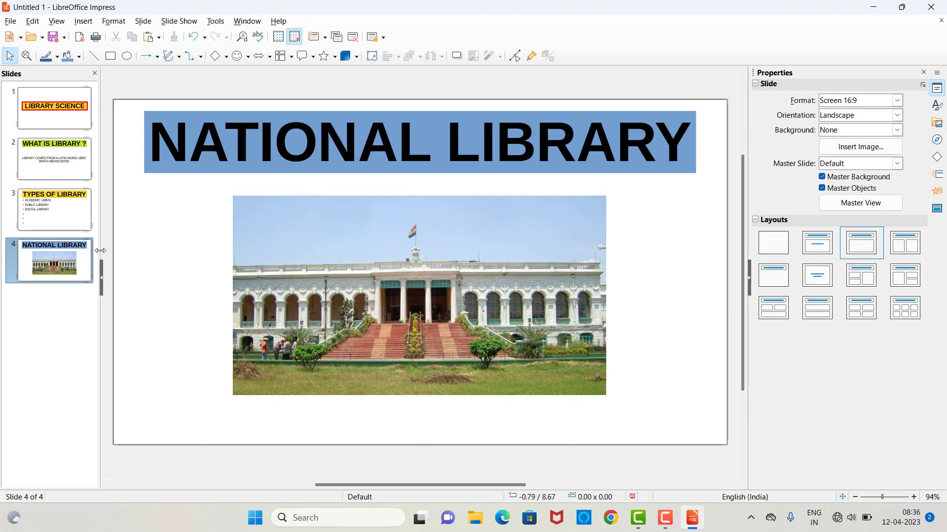
click(85, 23)
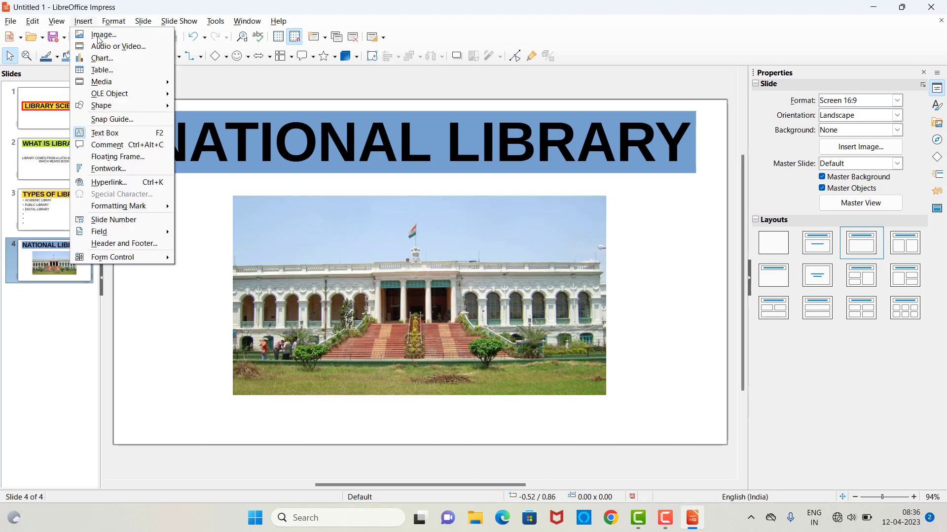
click(97, 70)
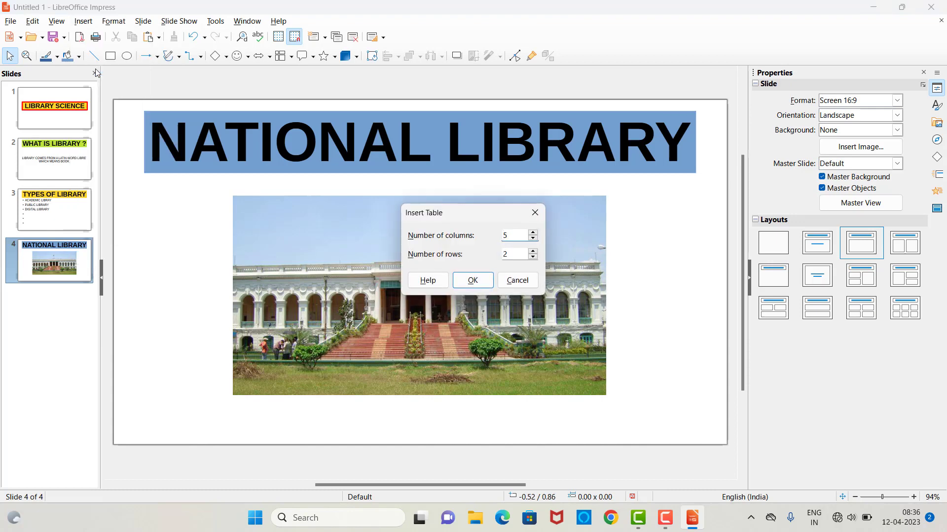
click(535, 212)
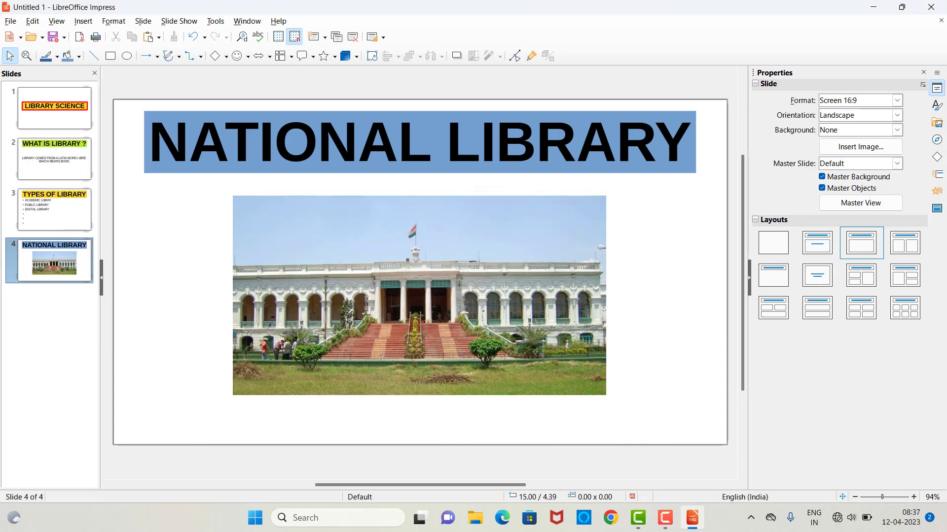
Add a new slide after the National Library slide and insert a table with 6 columns and 3 rows
click(143, 22)
click(157, 32)
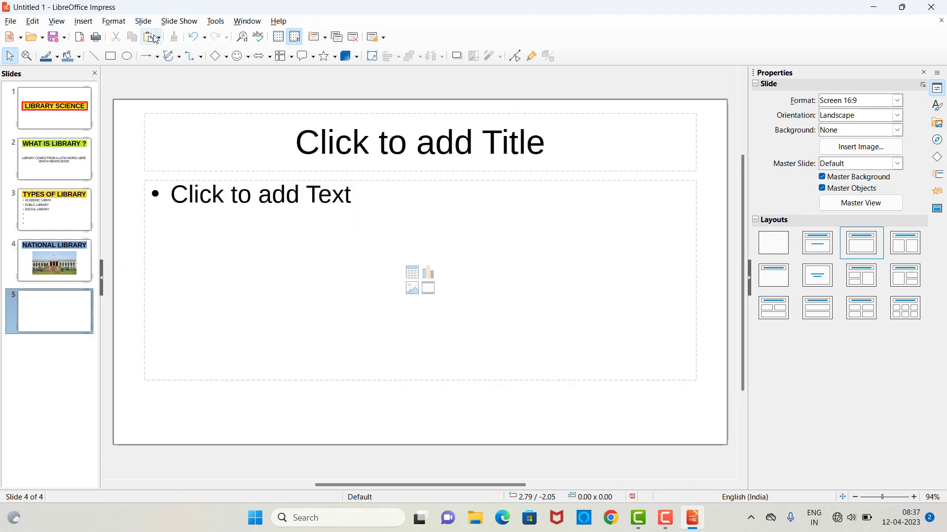
click(83, 21)
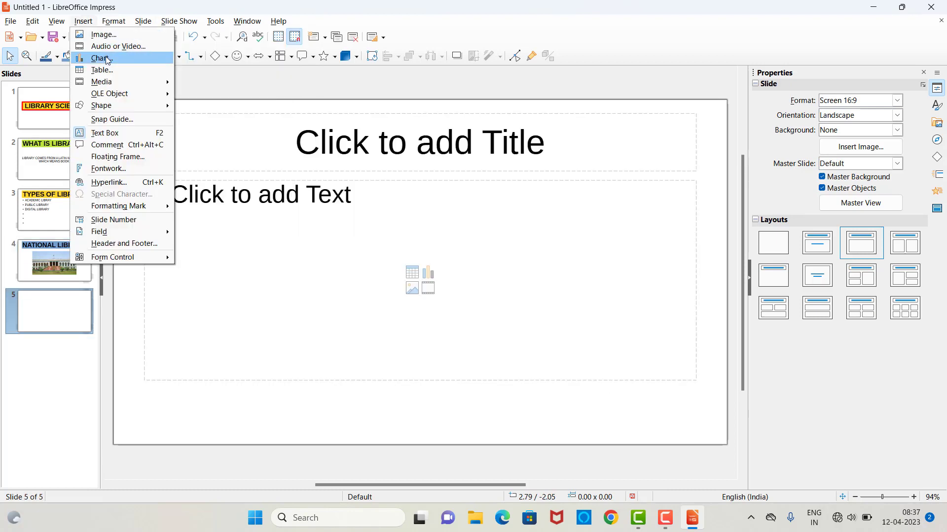
click(85, 22)
click(85, 22)
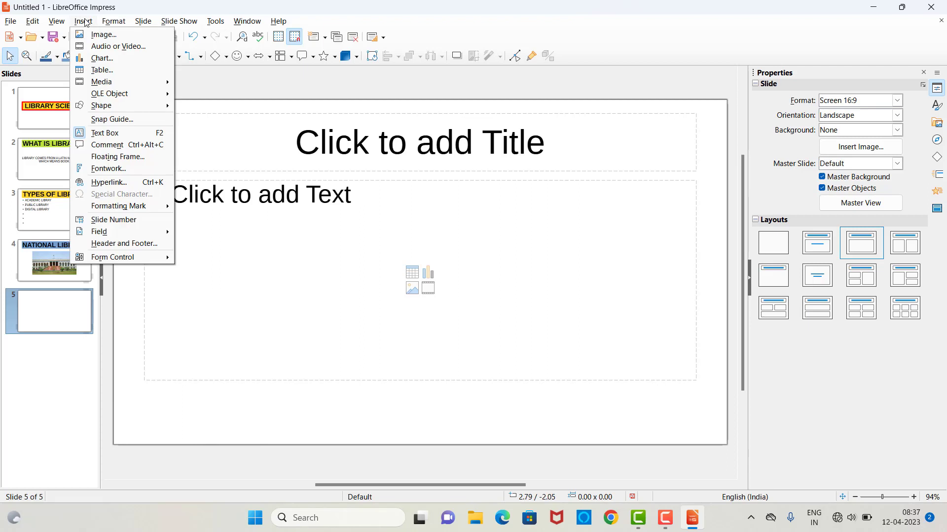
click(94, 70)
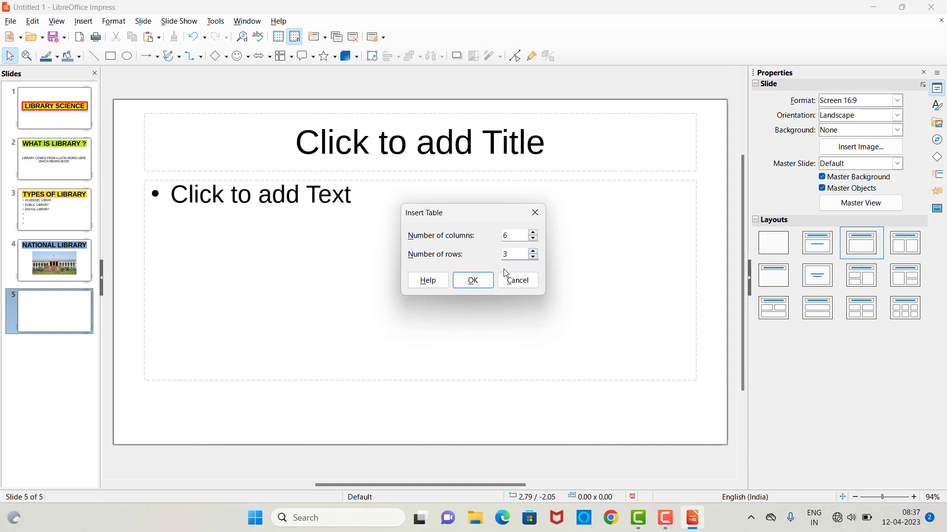
click(482, 280)
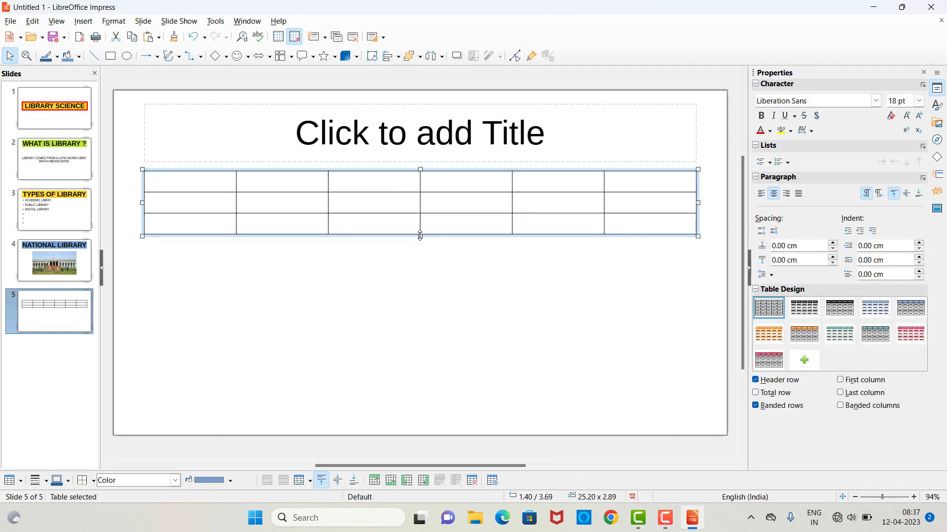
Resize the table to about 25.20 x 5.50 cm with its upper edge moved down, and delete the slide's empty title placeholder
drag(420, 237, 417, 323)
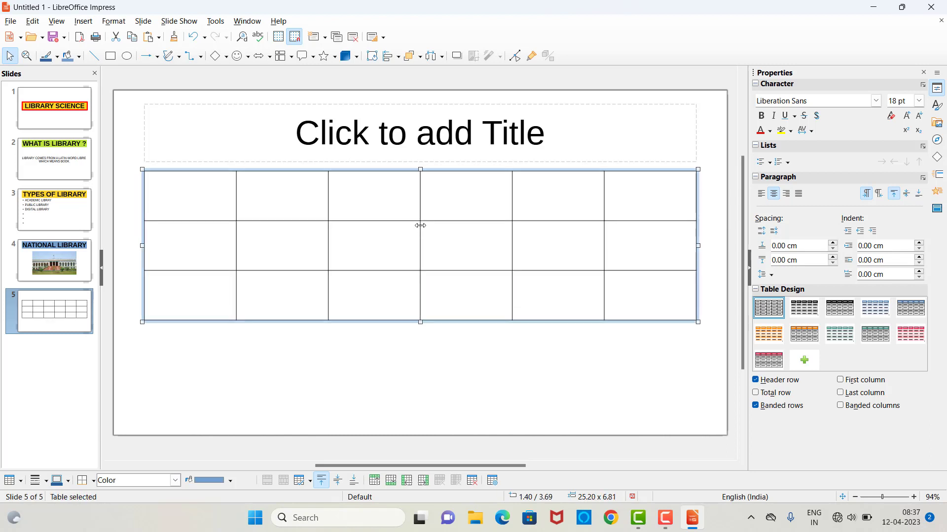
drag(421, 169, 419, 199)
click(417, 161)
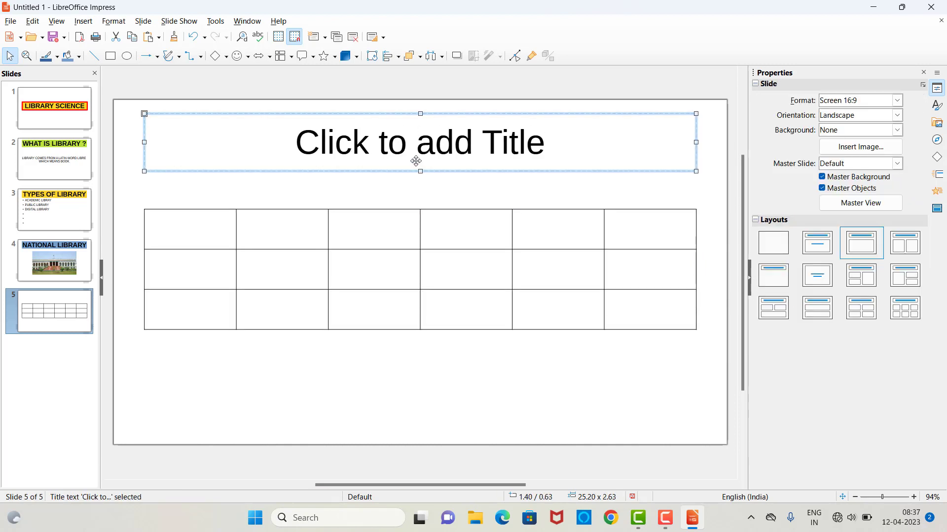
key(Delete)
click(401, 211)
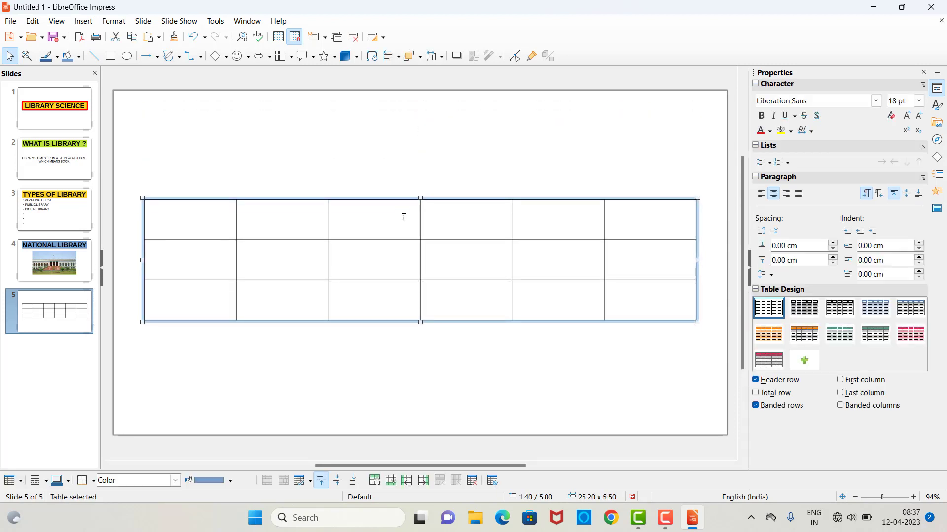
Try the orange, black, blue and green table designs on the table, returning to the plain default design
click(404, 219)
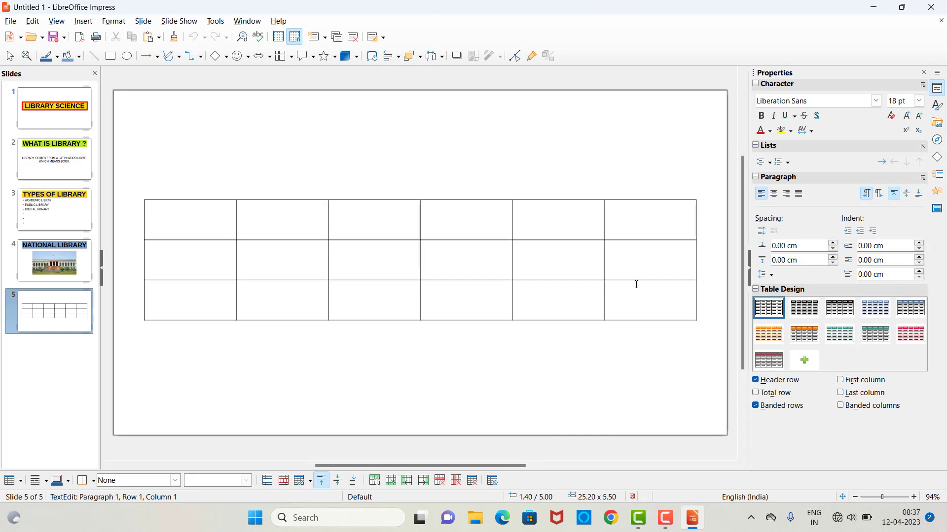
click(770, 336)
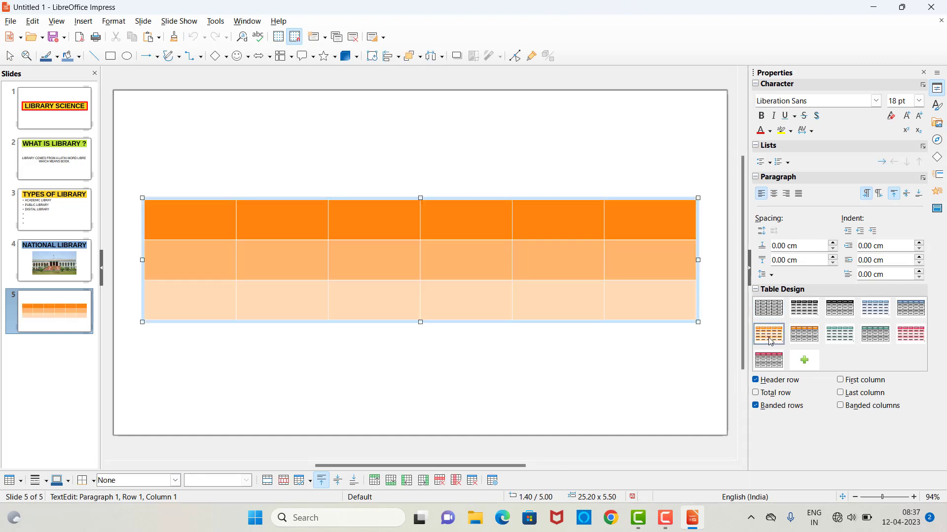
click(804, 308)
click(840, 308)
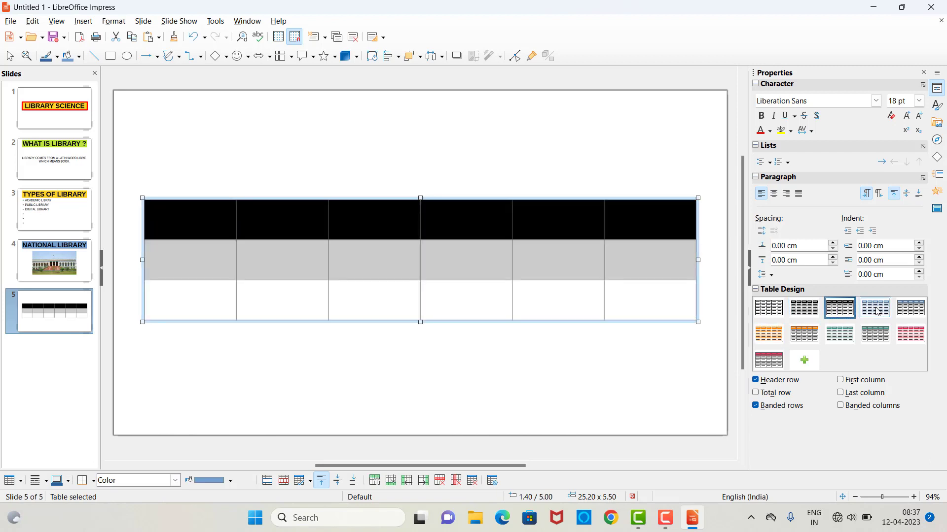
click(879, 310)
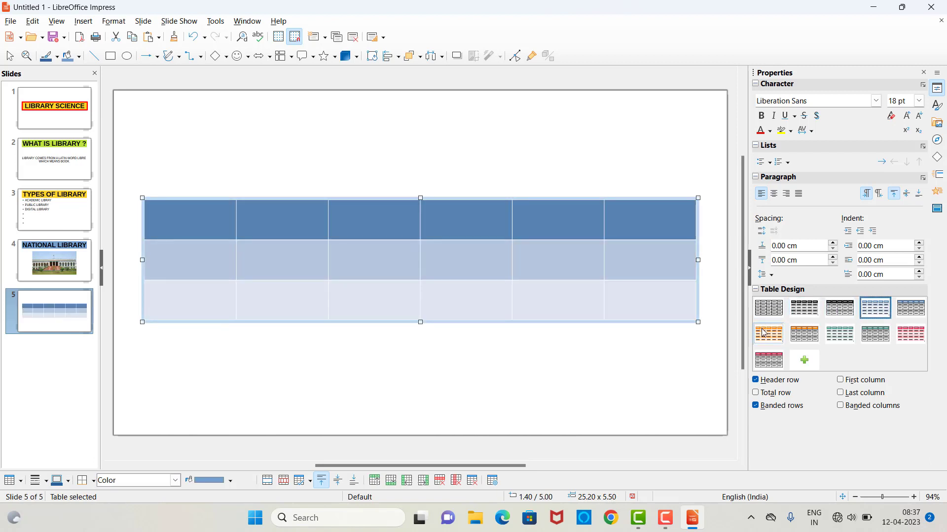
click(846, 338)
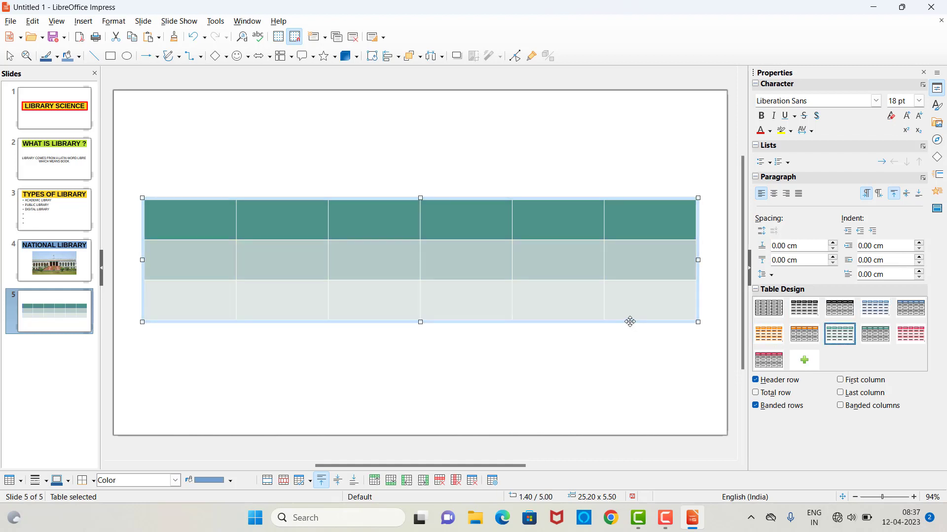
click(777, 309)
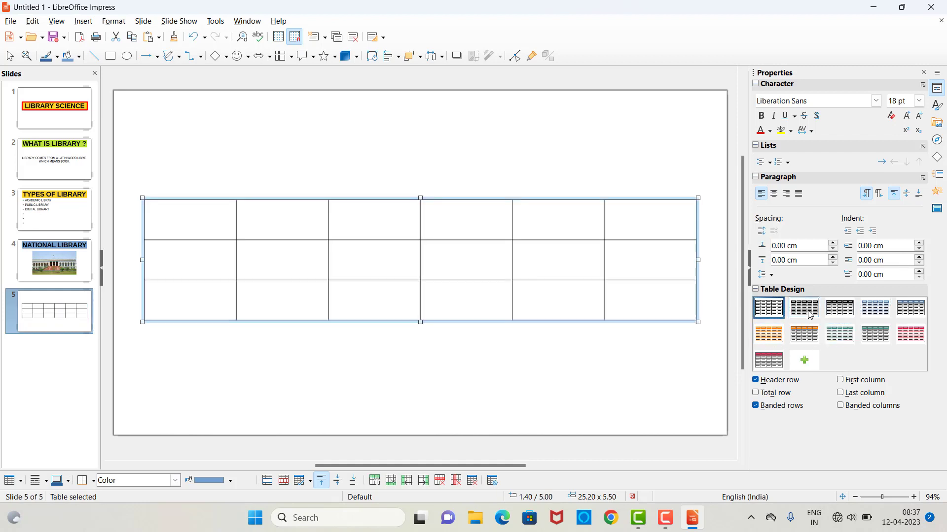
Apply the green table design with white cell borders to the table, after trying the black and blue designs
click(804, 308)
click(844, 314)
click(876, 314)
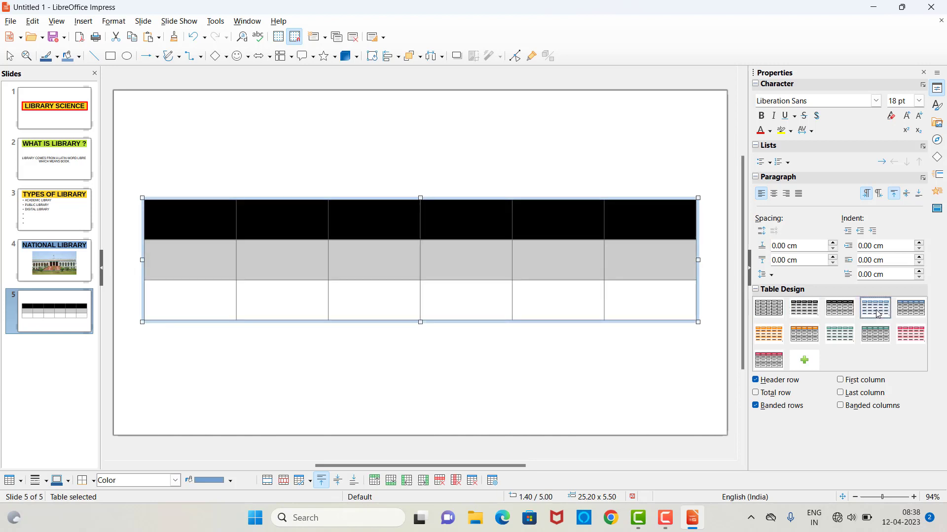
click(846, 338)
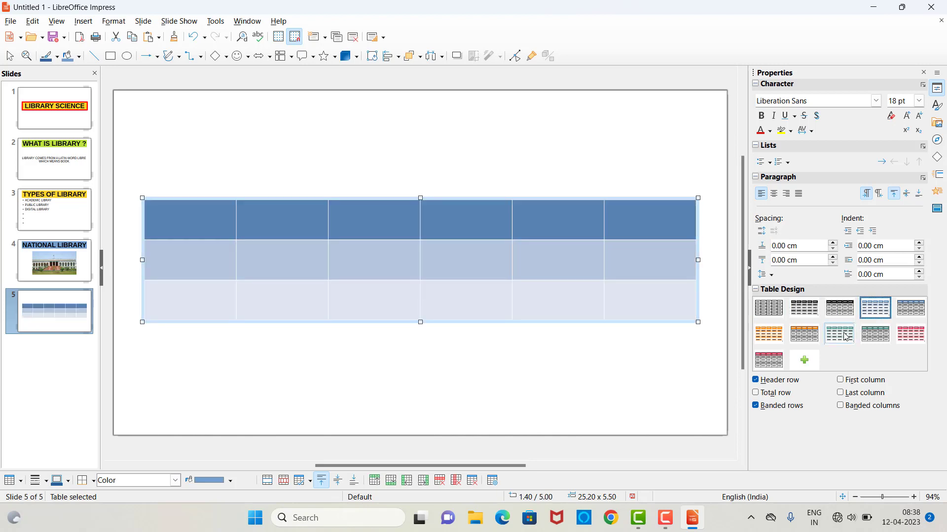
click(494, 364)
click(394, 300)
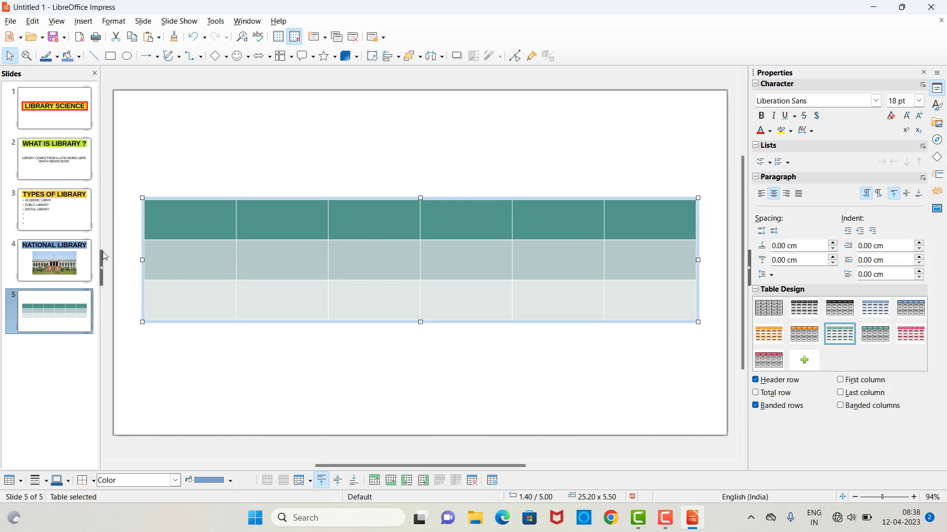
Add a new slide after the table slide and give it the title-only layout
click(82, 22)
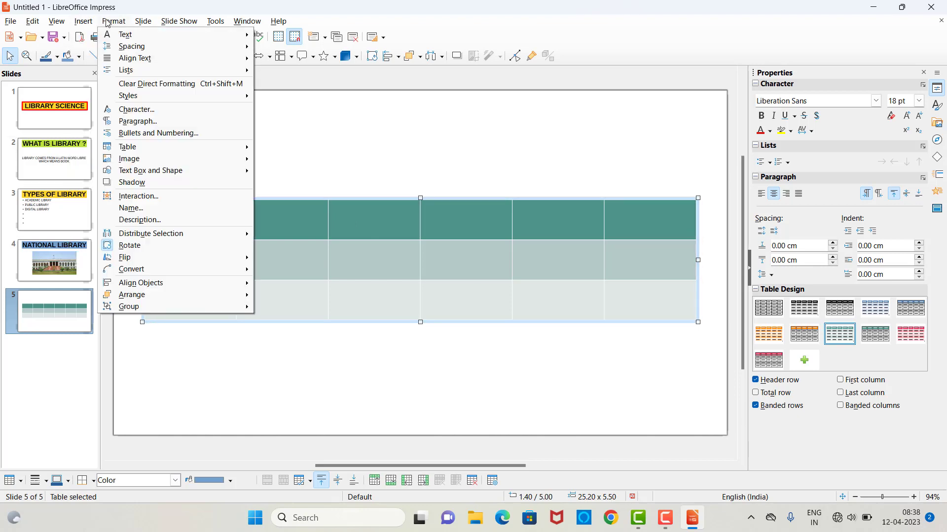
click(150, 34)
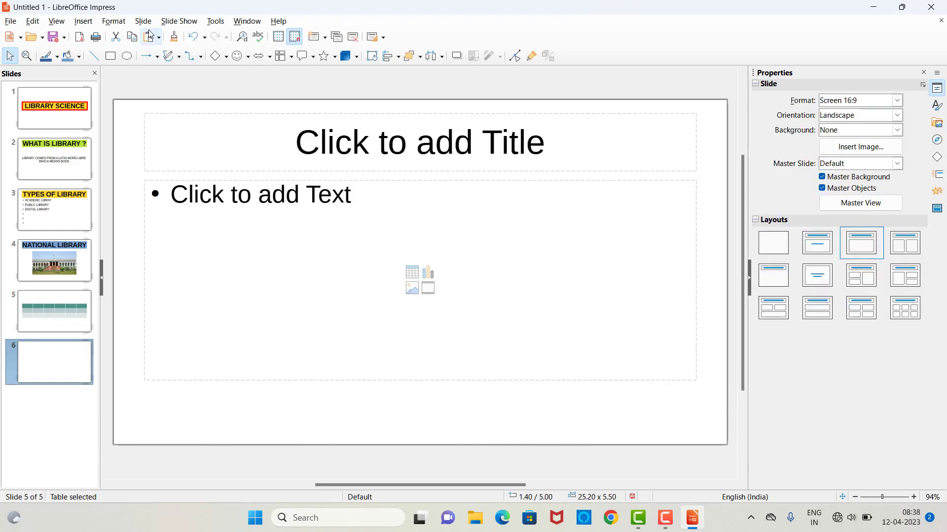
click(245, 209)
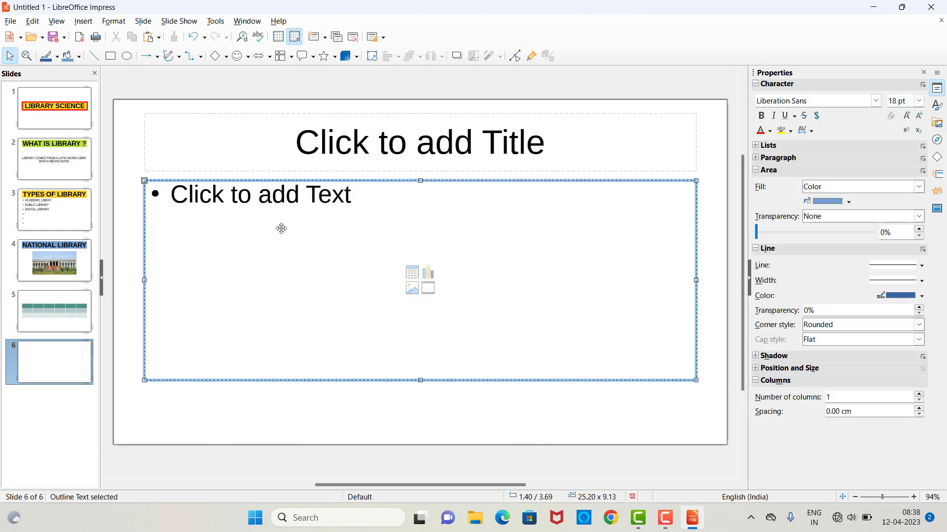
click(627, 421)
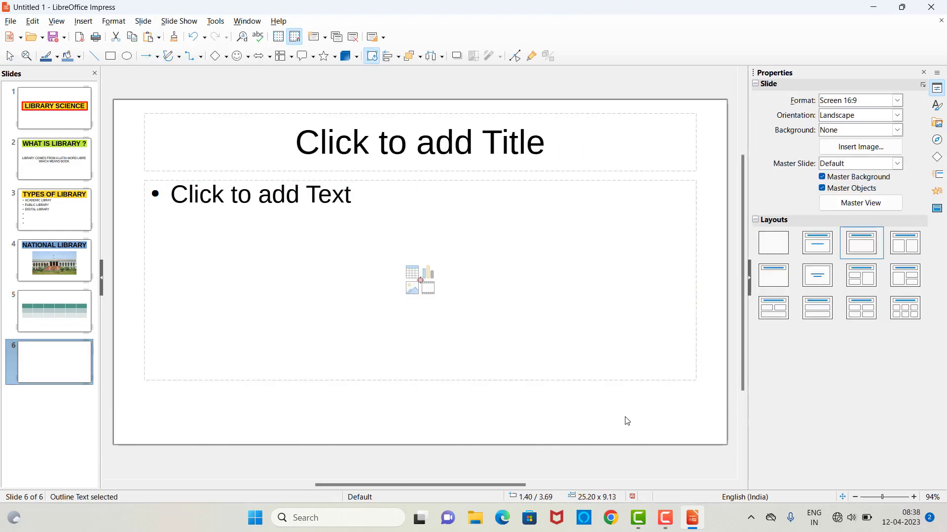
click(784, 282)
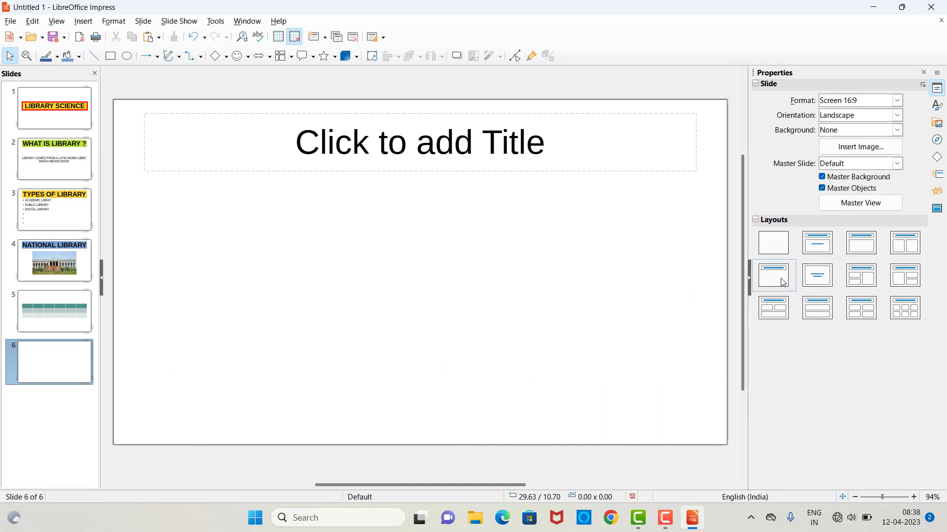
Enter "THANK YOU" as the slide's title and move the title box down to mid-slide, at about 1.50 / 5.87 cm
click(427, 146)
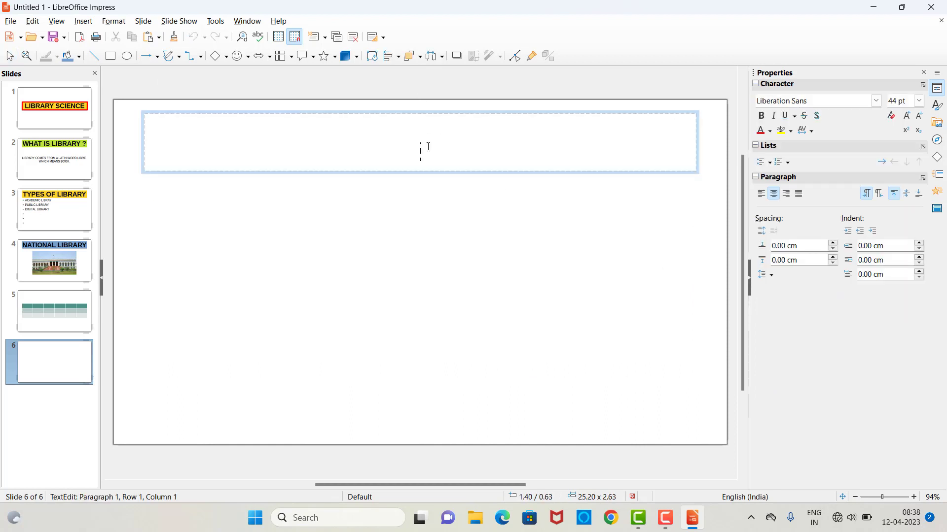
text(THANK YOU)
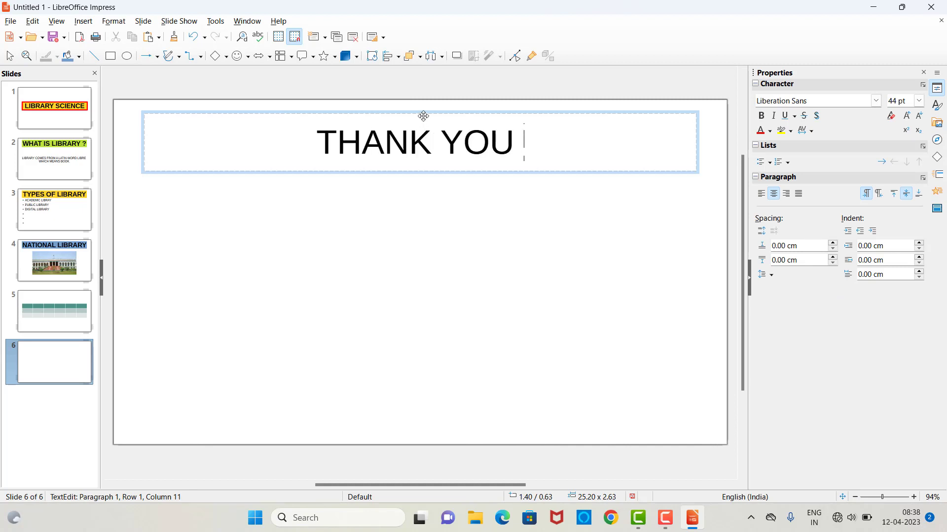
drag(423, 116, 427, 228)
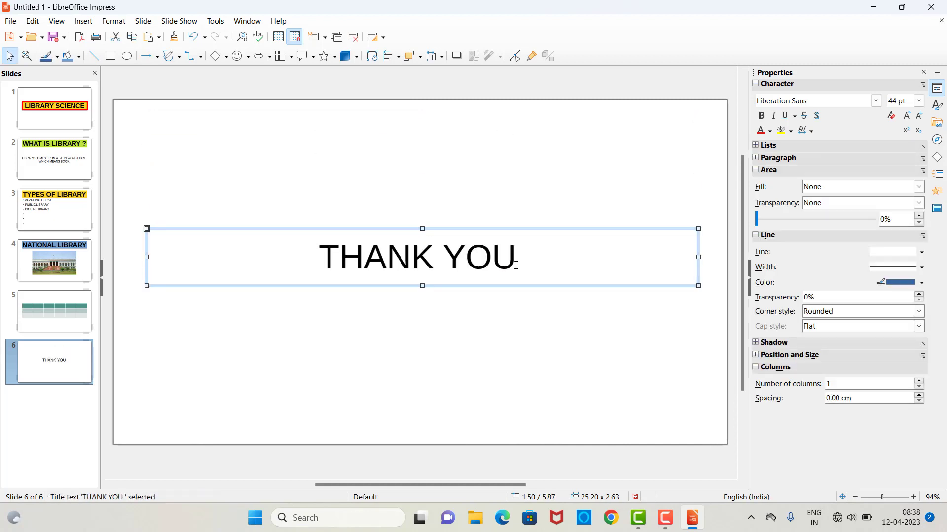
Select the whole "THANK YOU" title text for formatting
drag(516, 265, 293, 249)
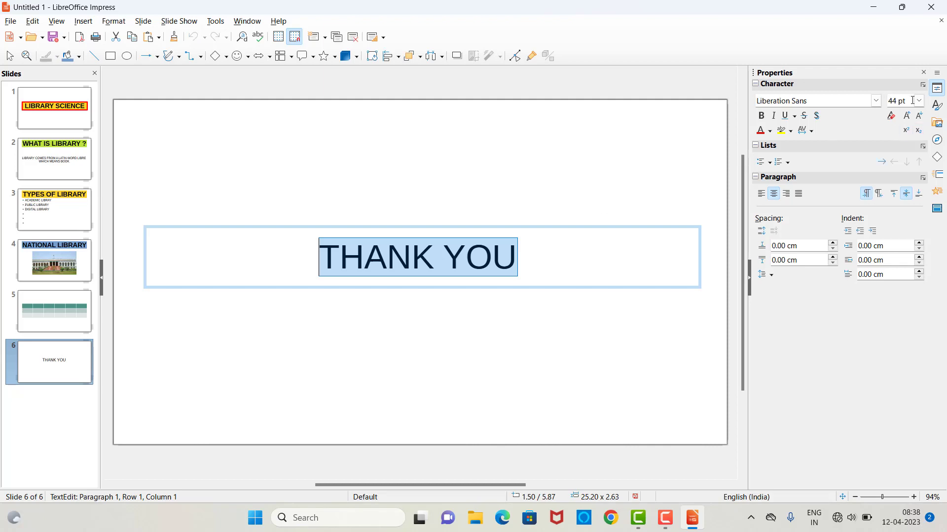